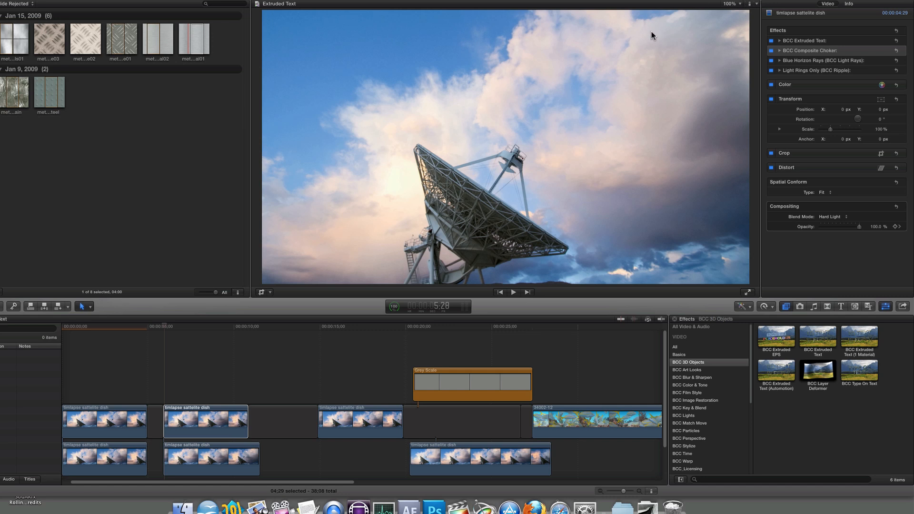
- Play the second pair of satellite dish clips in the timeline to preview the finished extruded title animation
click(179, 450)
key(space)
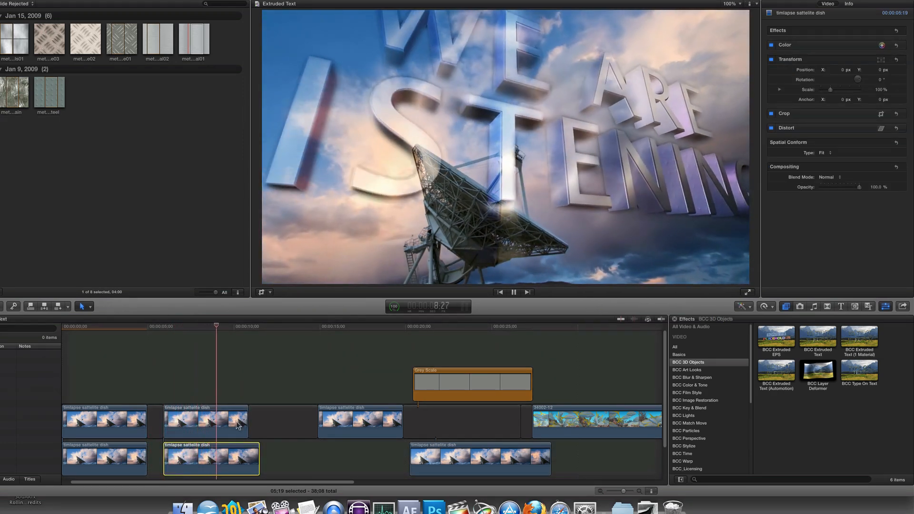
click(196, 423)
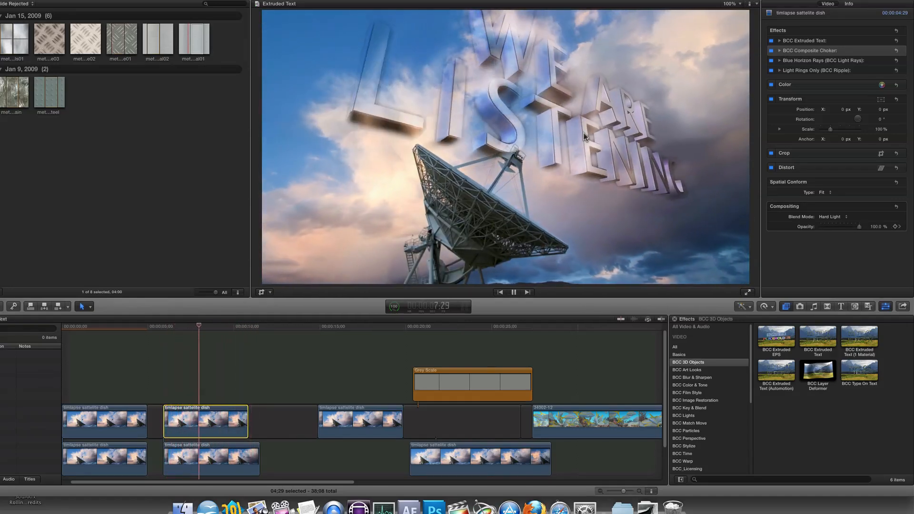
key(space)
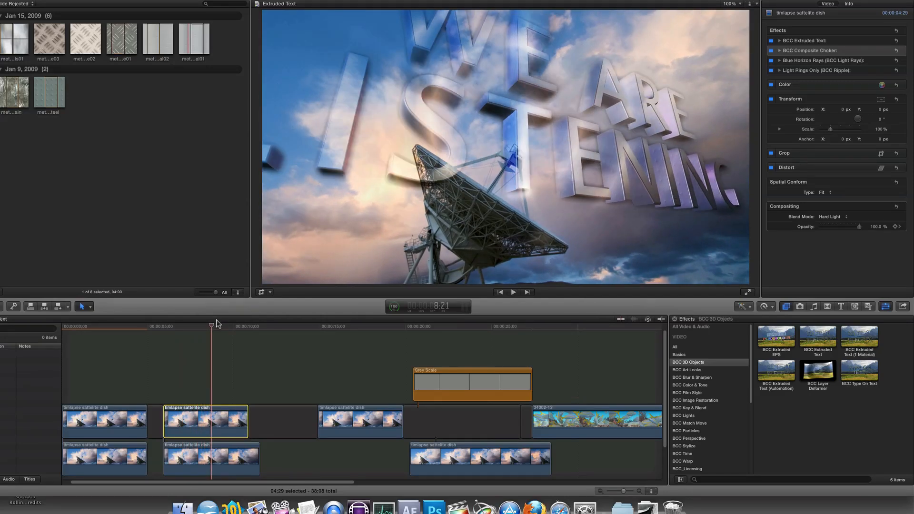
- Apply the BCC Extruded Text effect from the BCC 3D Objects category to the third upper-track satellite dish clip, with the playhead at 16:16
drag(211, 326, 245, 332)
click(343, 328)
mouse_move(343, 328)
mouse_down()
mouse_move(375, 334)
mouse_move(345, 333)
mouse_up()
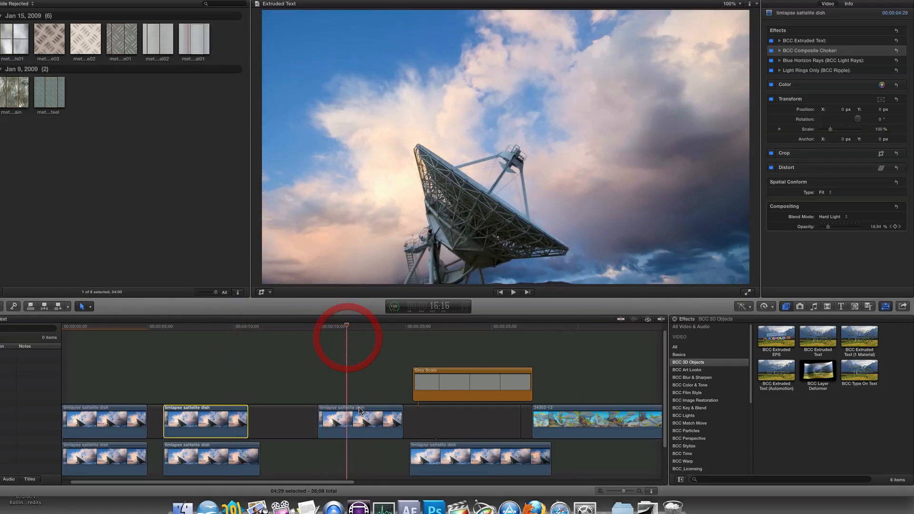
click(357, 414)
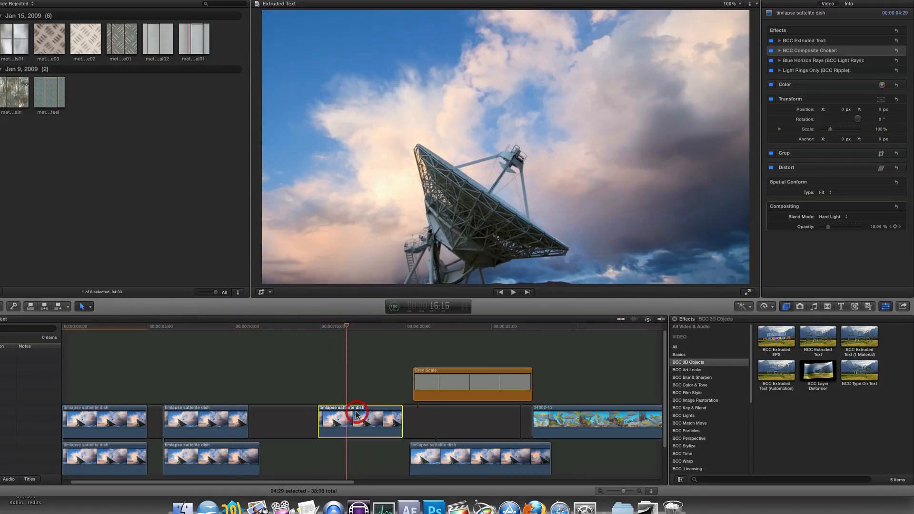
click(690, 370)
click(687, 363)
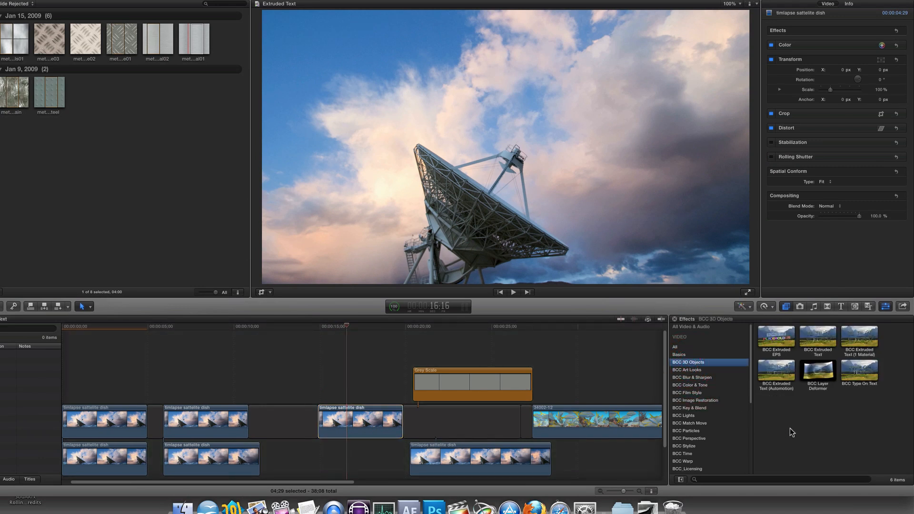
drag(819, 341, 378, 401)
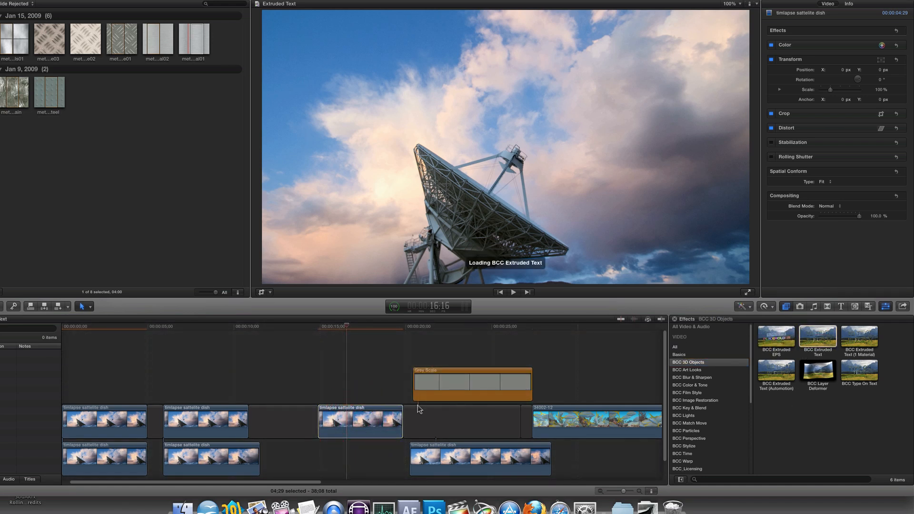
click(821, 338)
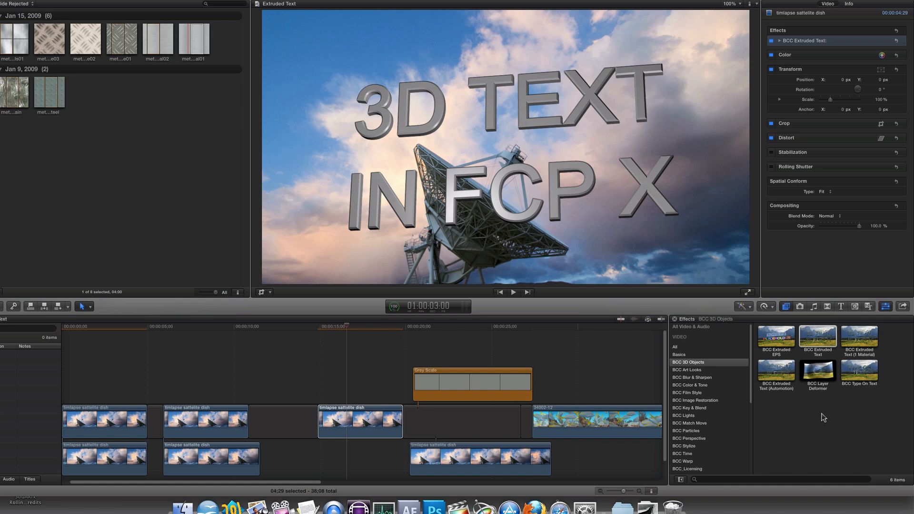
- Expand the clip's BCC Extruded Text parameters and set Rotate Y to about -1.2°
click(346, 425)
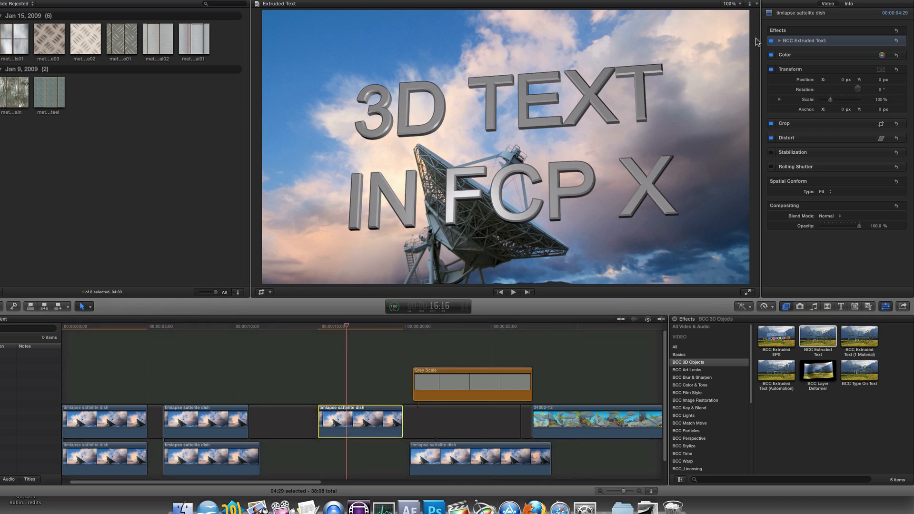
click(780, 41)
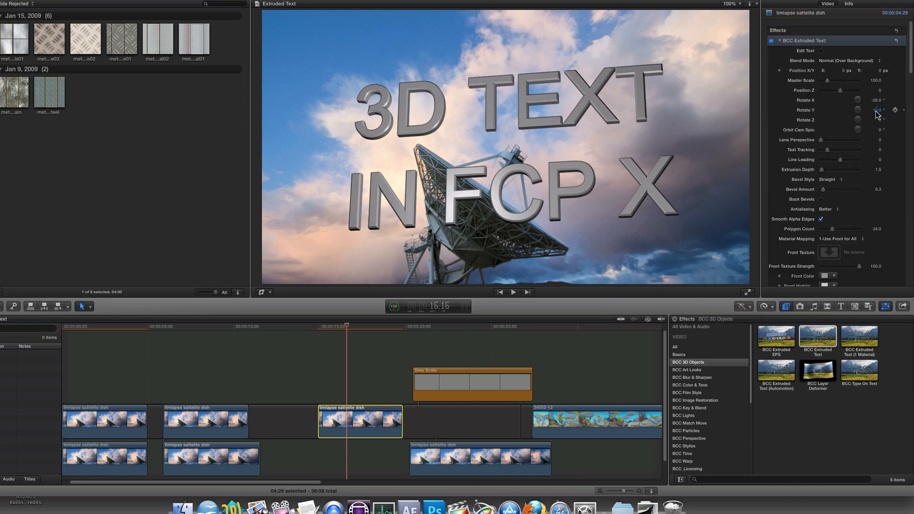
mouse_move(876, 112)
mouse_down()
mouse_move(837, 116)
mouse_move(895, 110)
mouse_move(877, 110)
mouse_up()
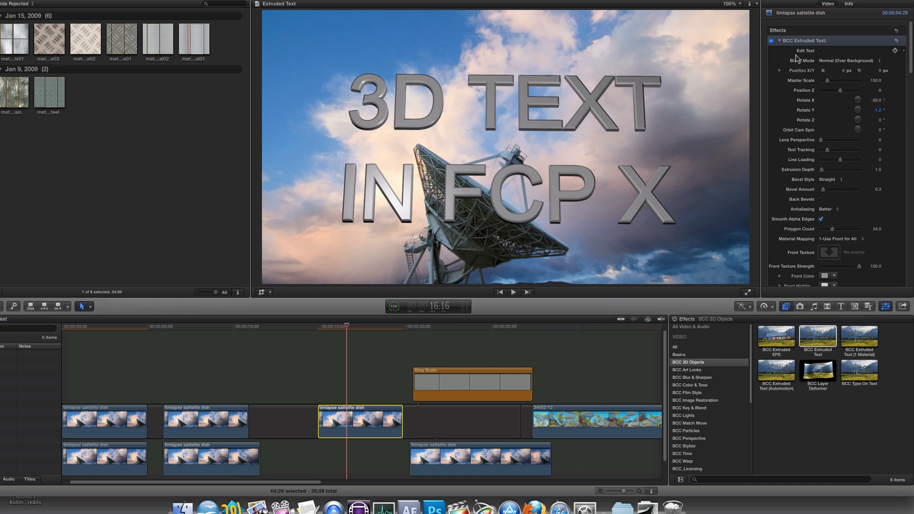
- Open the extruded text for editing and replace its wording with "WE ARE" and "LISTENING" on two lines
click(821, 51)
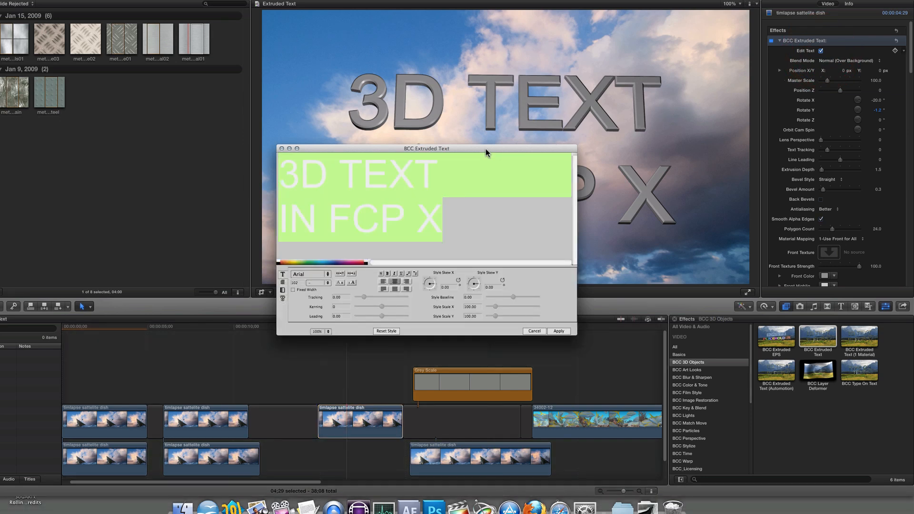
text(WE)
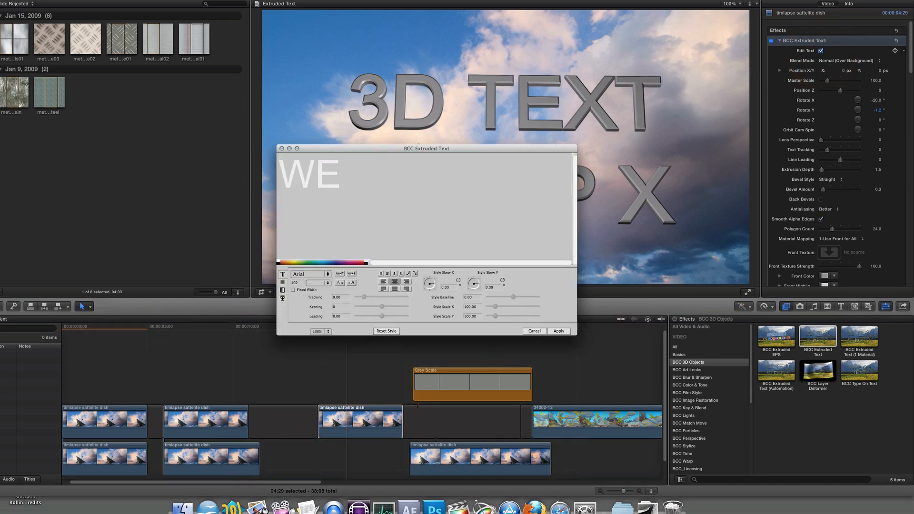
text( ARE)
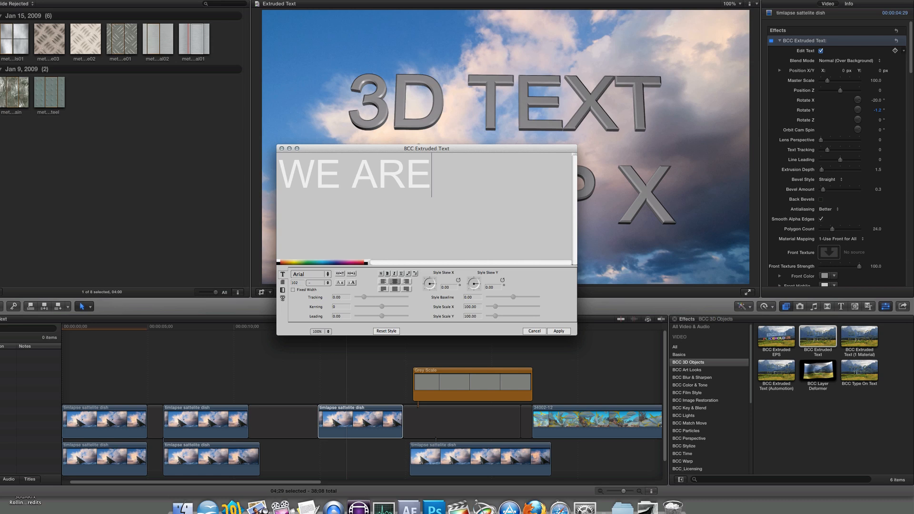
key(Return)
text(LISTENIN)
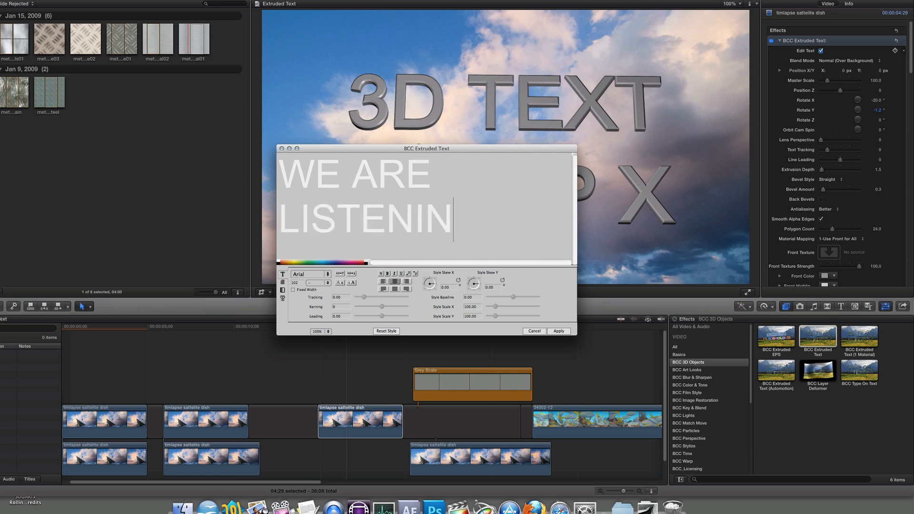
text(G)
- Try stepping the word LISTENING through the following fonts up to Banco Heavy
key(super+a)
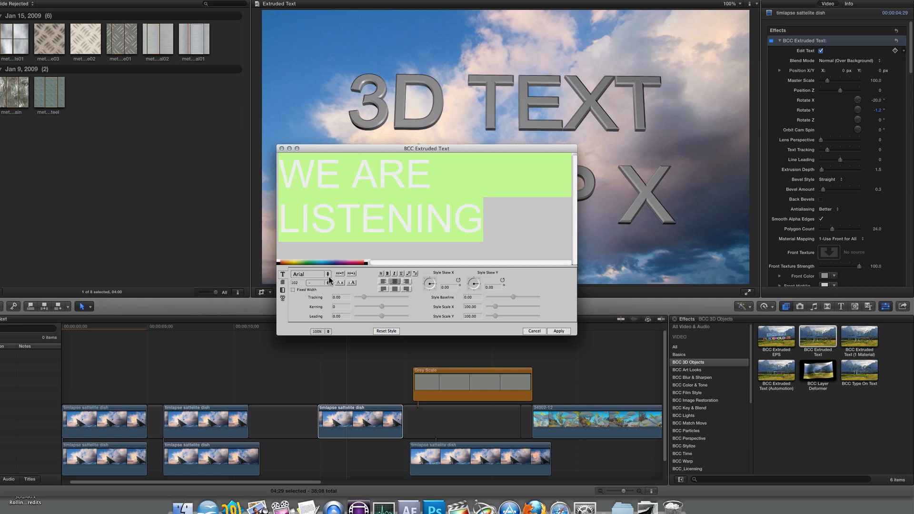
click(381, 252)
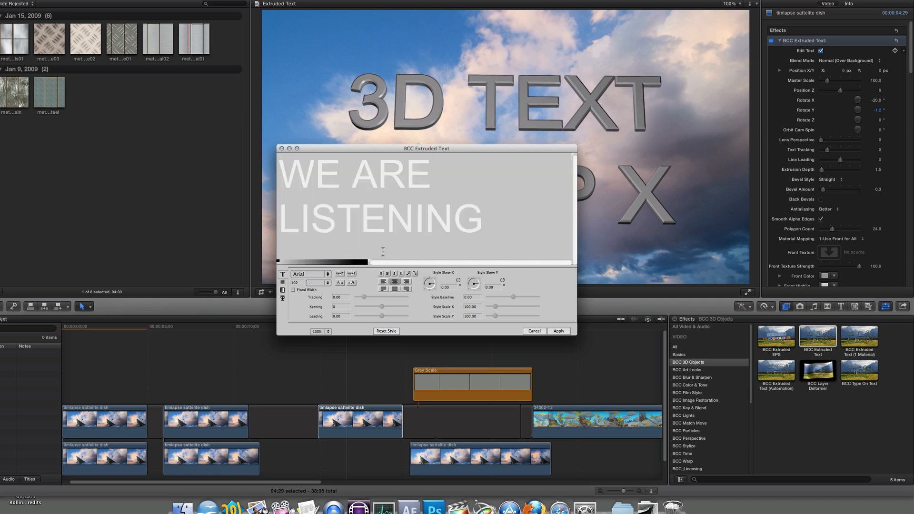
drag(478, 224, 131, 207)
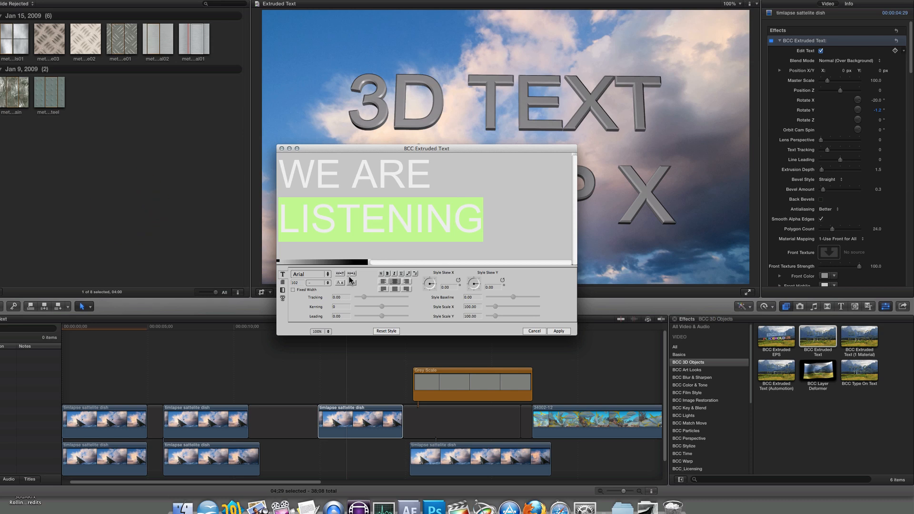
click(352, 274)
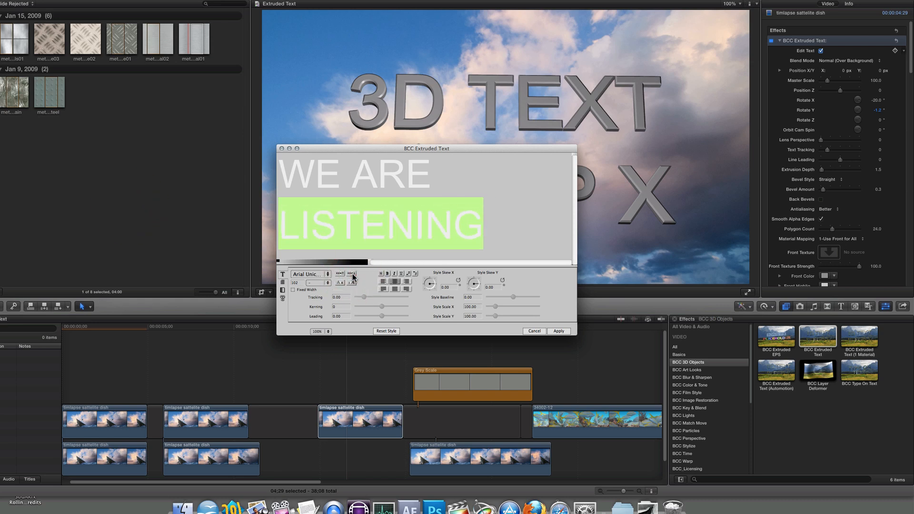
click(352, 275)
click(352, 275)
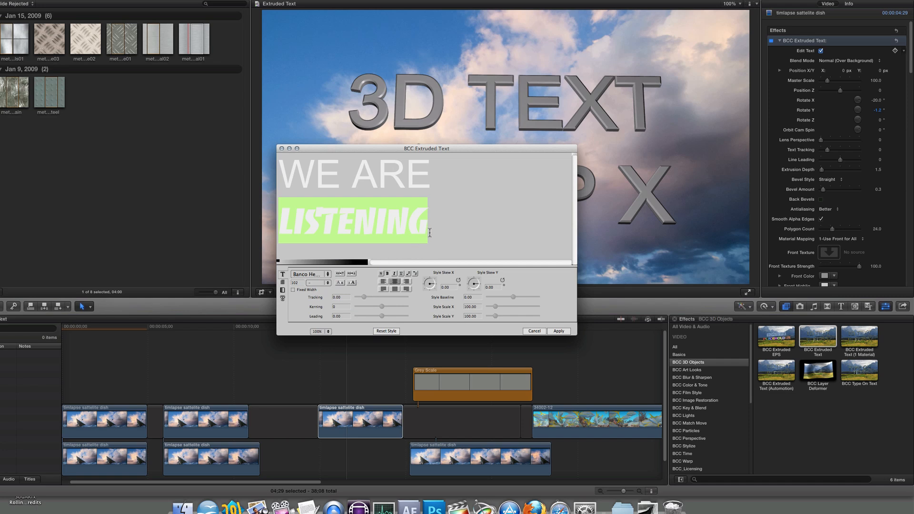
- Try font size 48 and then 132 on the word LISTENING
click(429, 232)
drag(430, 232, 282, 243)
click(313, 283)
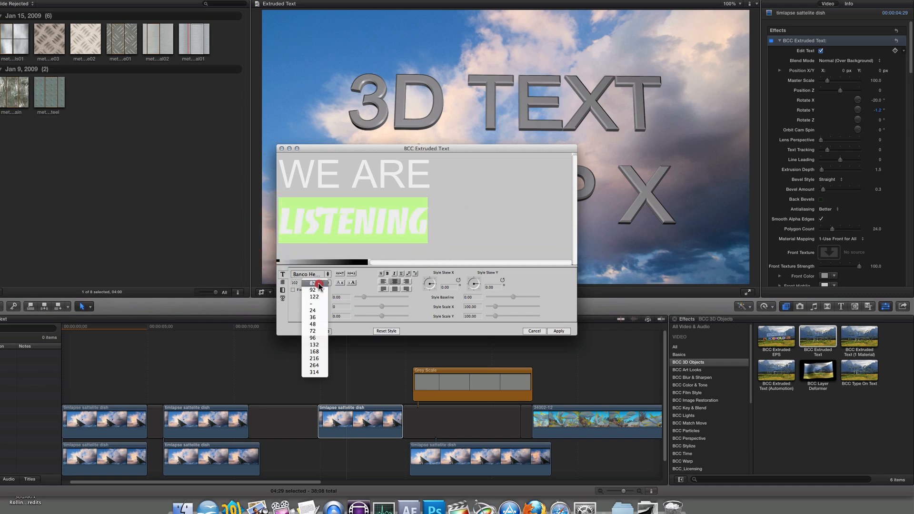
click(314, 324)
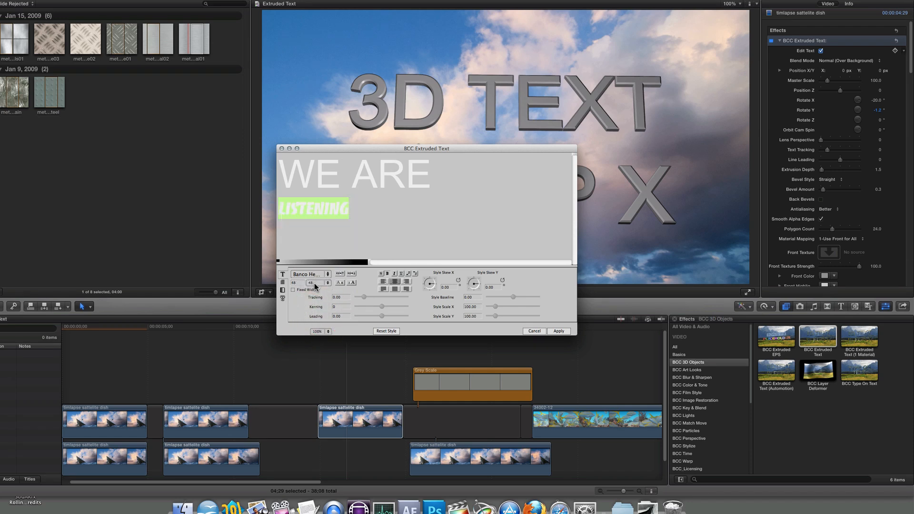
click(314, 284)
click(316, 304)
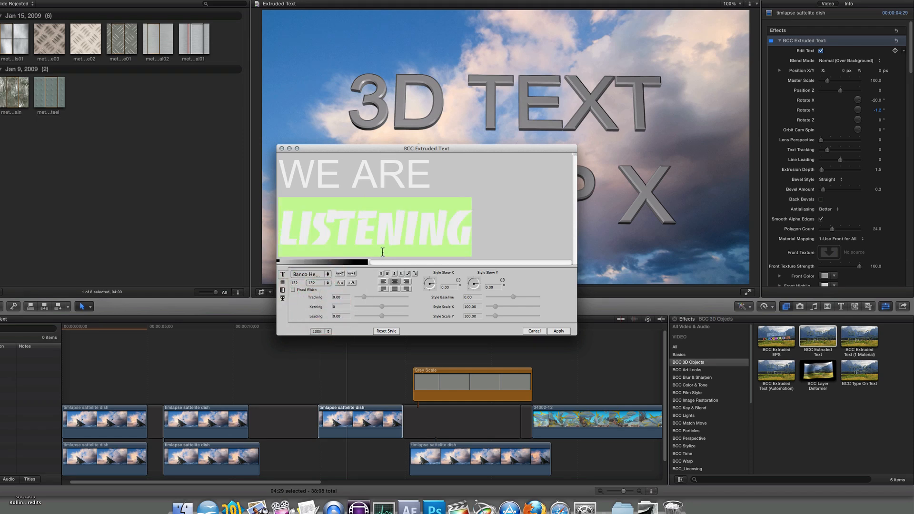
- Change the font of both title lines to Lucida Grande
click(477, 231)
key(super+a)
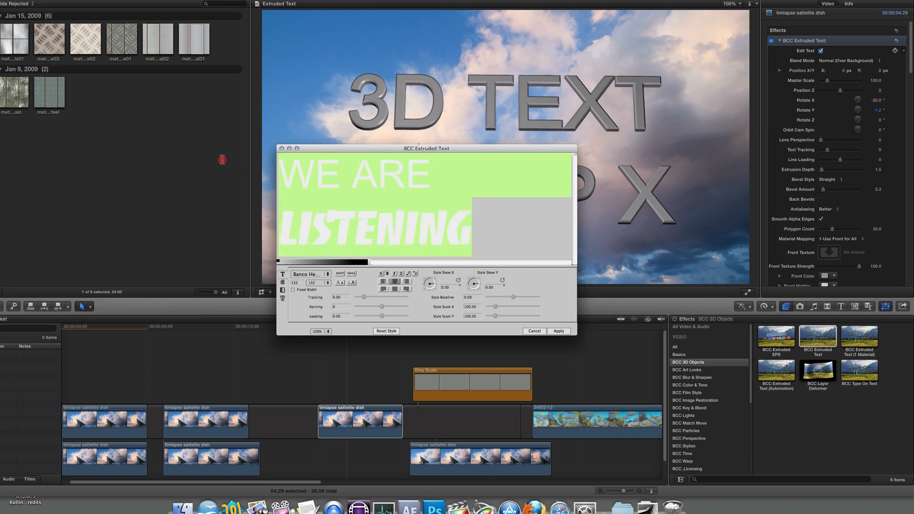
click(297, 282)
key(Return)
click(308, 275)
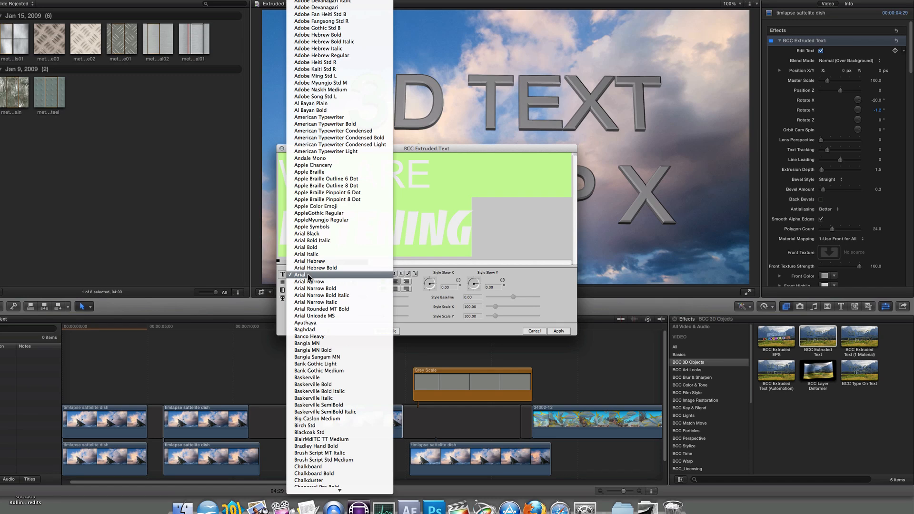
text(lu)
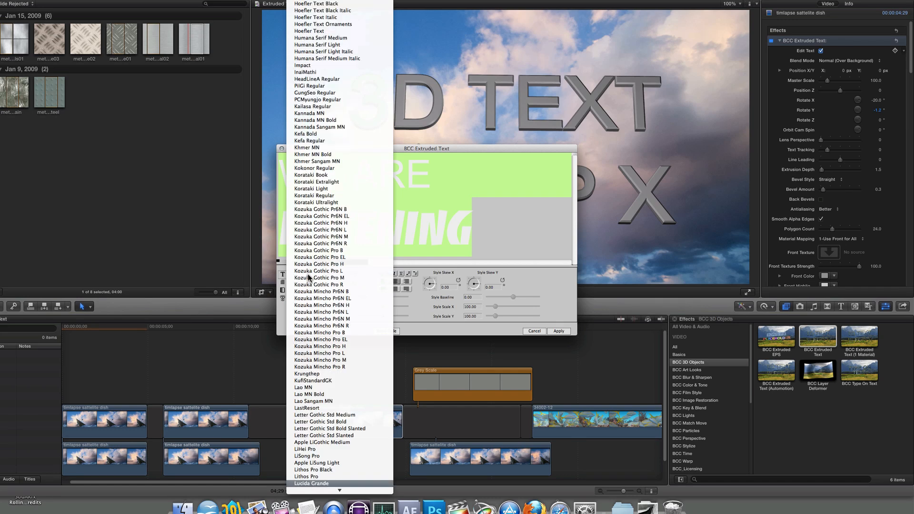
key(Return)
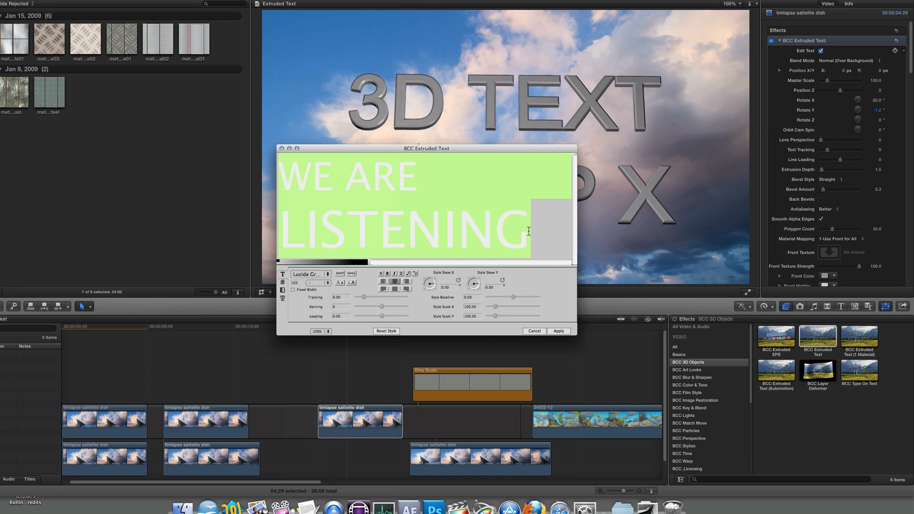
- Set the font size of the word LISTENING to 102
drag(528, 231, 274, 220)
click(297, 283)
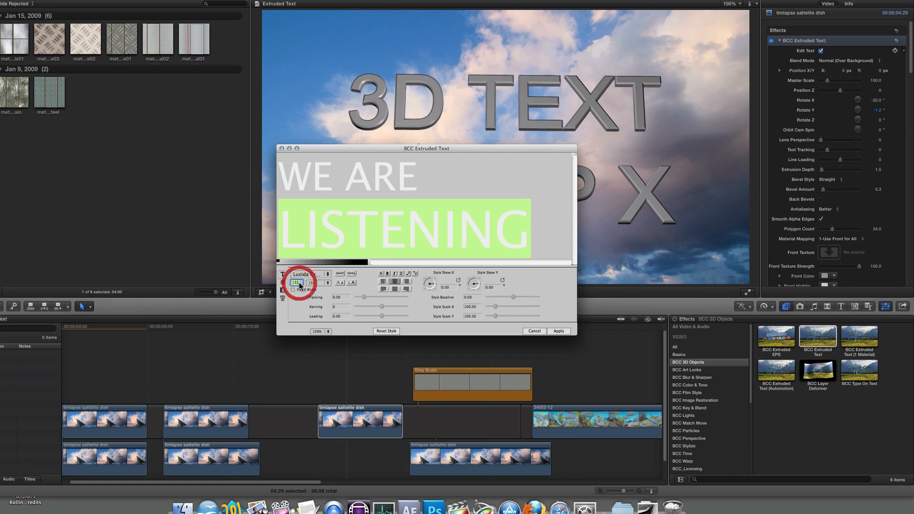
text(102)
key(Return)
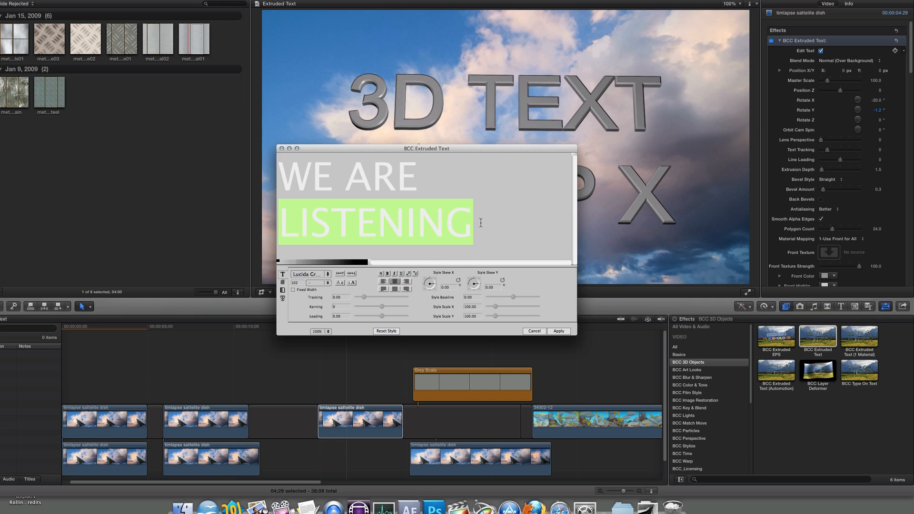
- Try the left, centre and right paragraph alignments on the title text
click(475, 224)
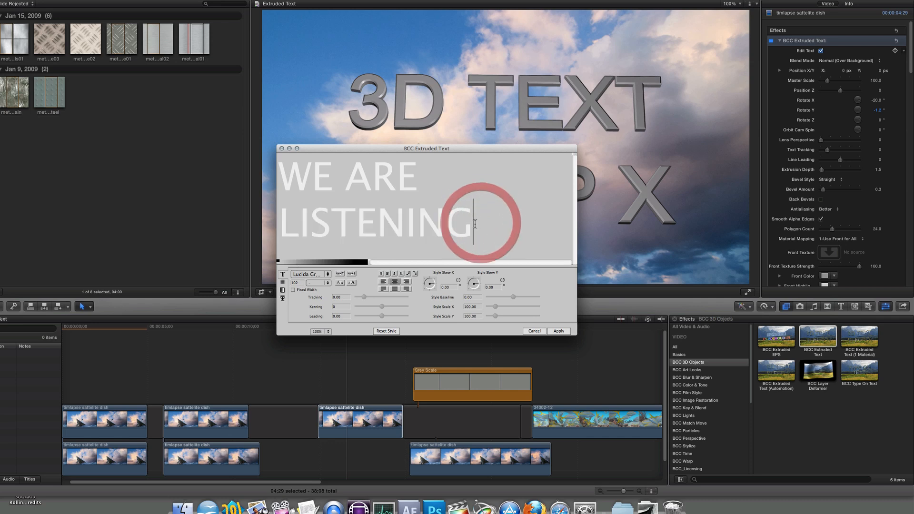
click(384, 281)
click(396, 281)
click(406, 282)
click(396, 282)
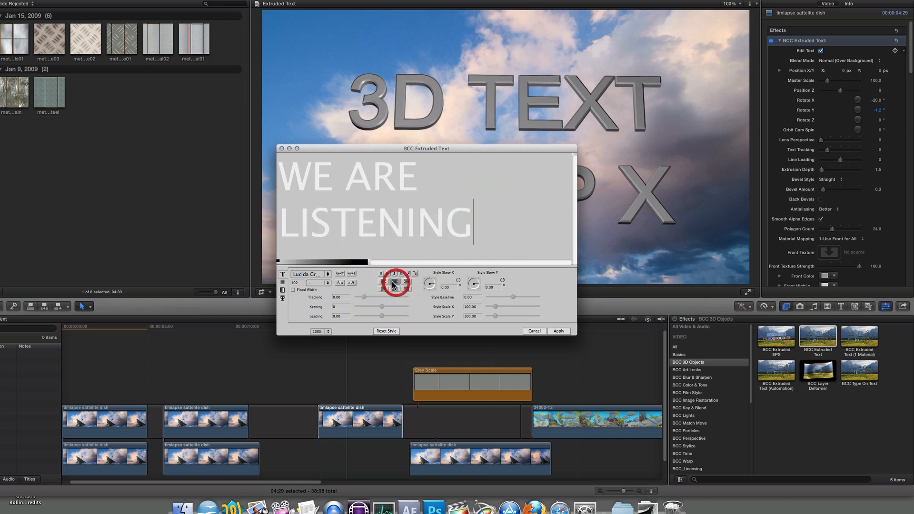
click(383, 282)
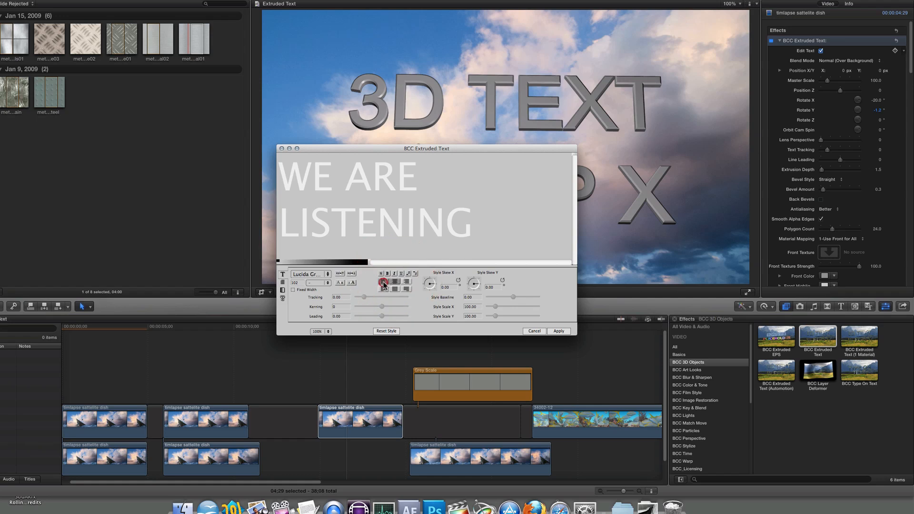
- Set the title's Text Wrap to Wrap, adjust its page width slightly, and return to the text style settings
click(282, 282)
click(323, 274)
click(328, 281)
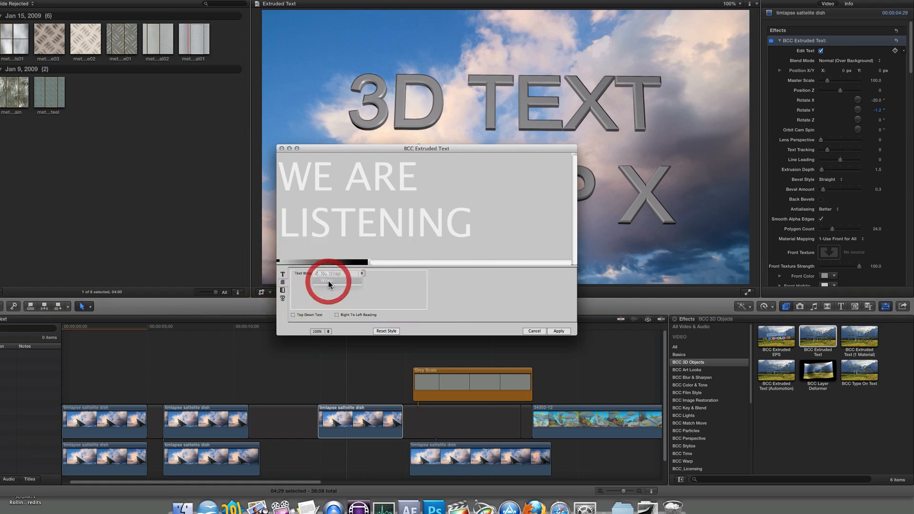
drag(366, 285, 369, 285)
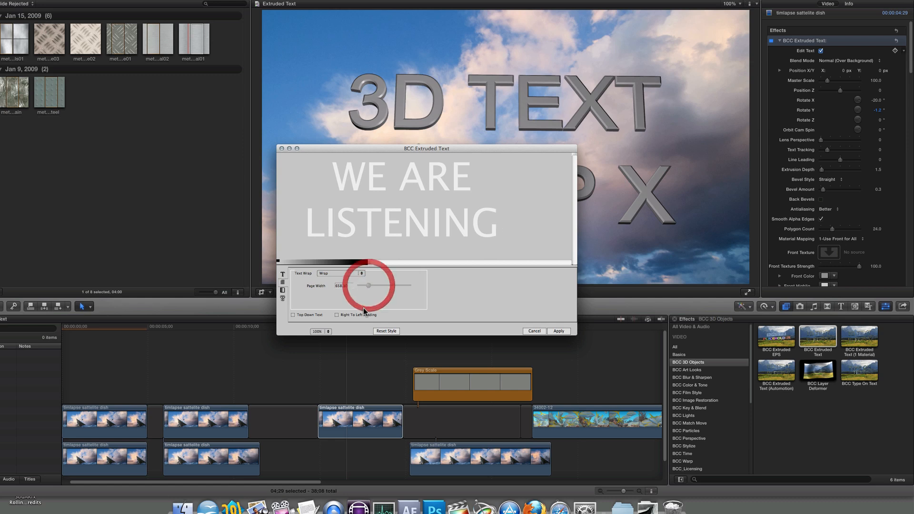
click(282, 275)
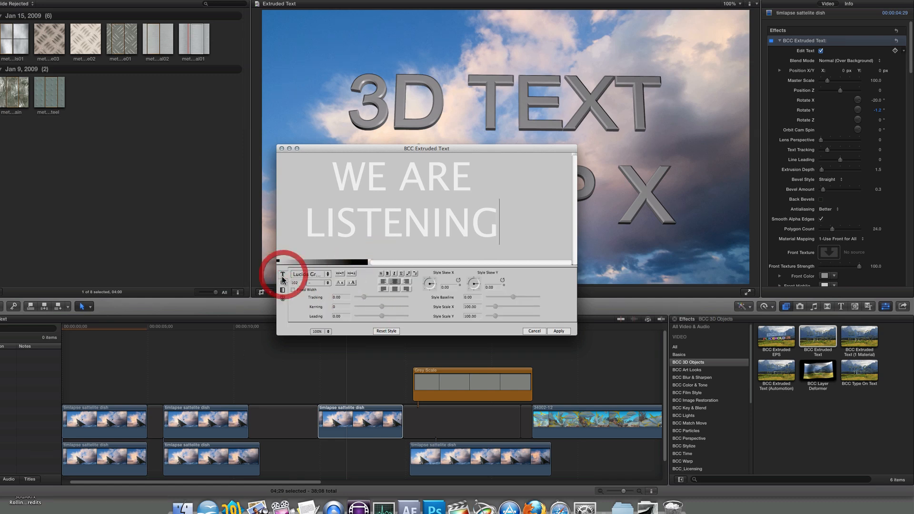
- Compare the left, centre and right alignments for WE ARE LISTENING, keep it centred, and apply the text to the effect
click(383, 282)
click(395, 281)
click(405, 281)
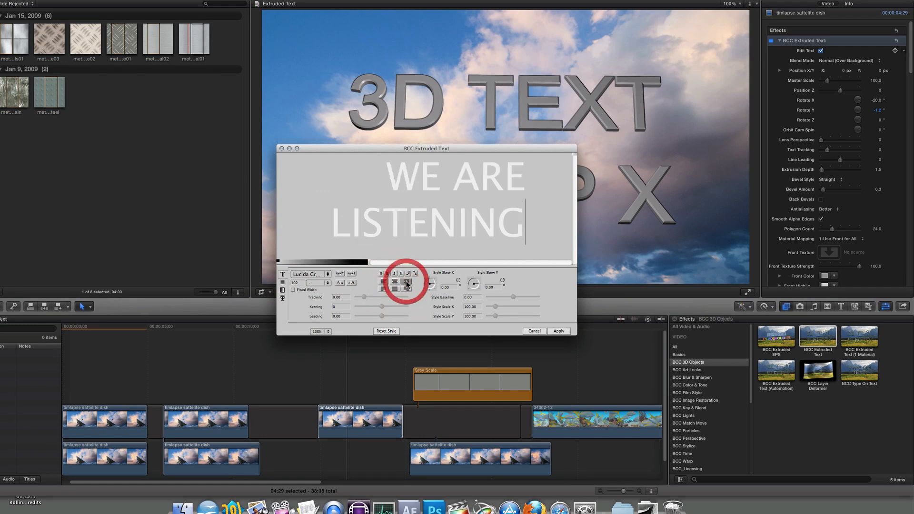
click(395, 283)
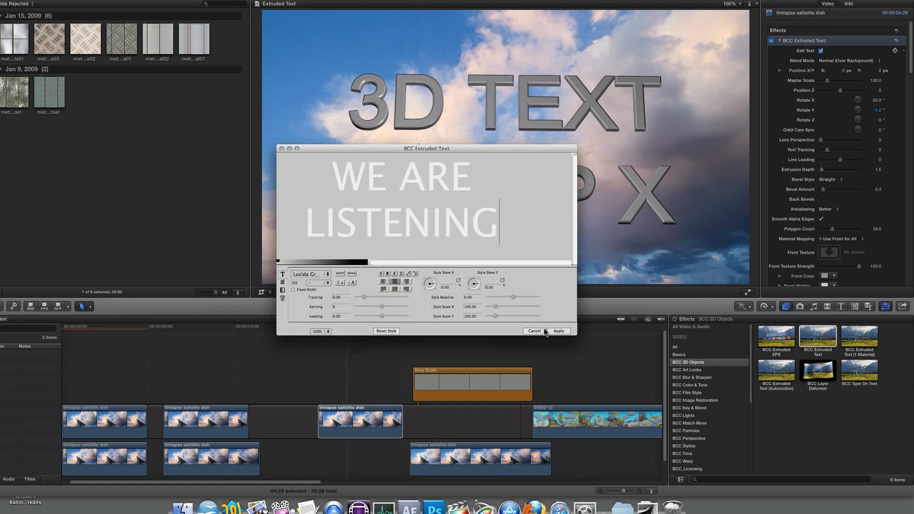
click(557, 331)
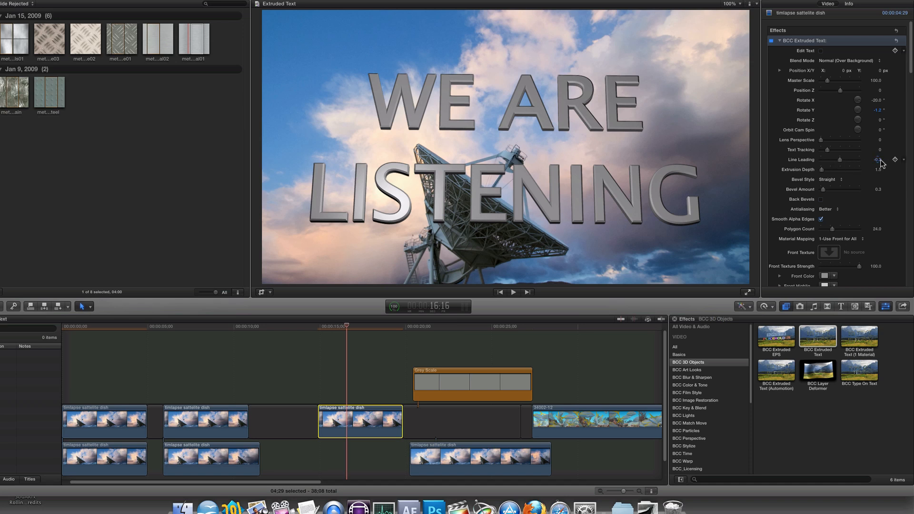
- Tighten the title's Line Leading to about -30.7 and widen its Text Tracking to 7.0
drag(877, 159, 863, 160)
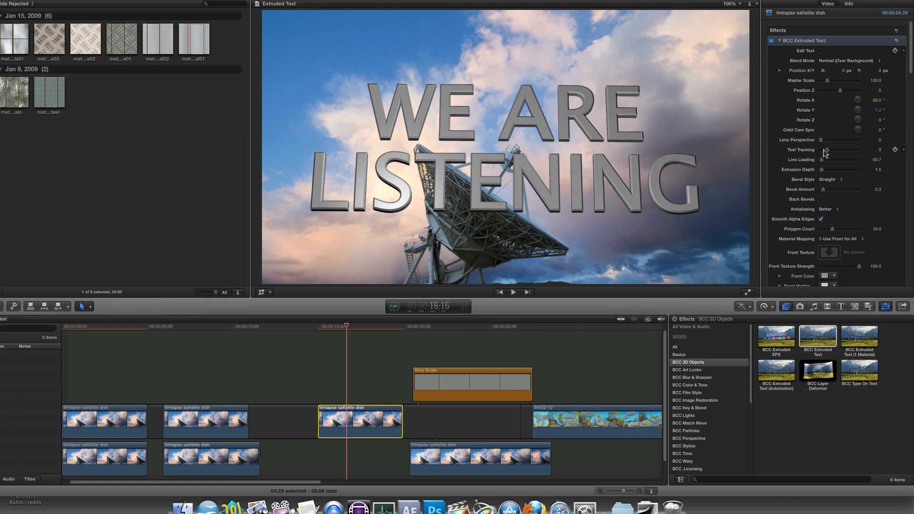
drag(827, 152, 829, 151)
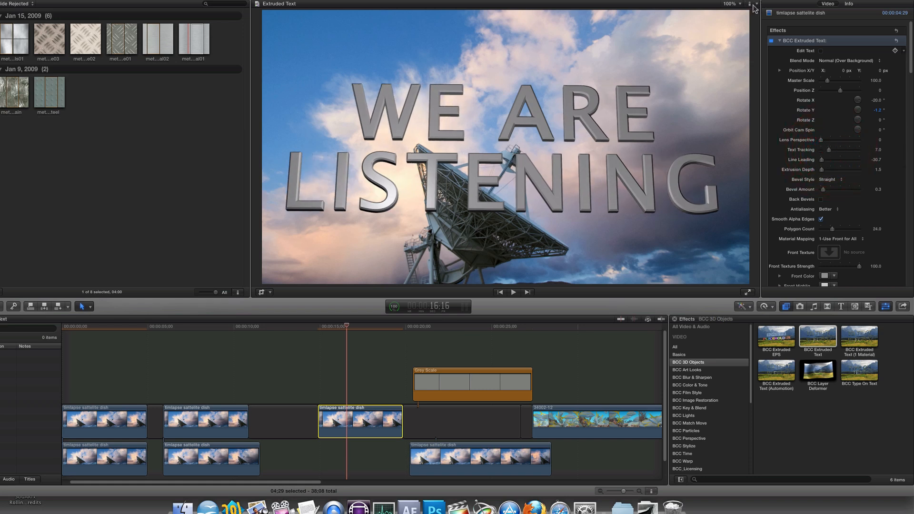
- Show the title/action safe zones and fit the title within them with Master Scale 84.0 and Position Y 0.13 px
click(753, 4)
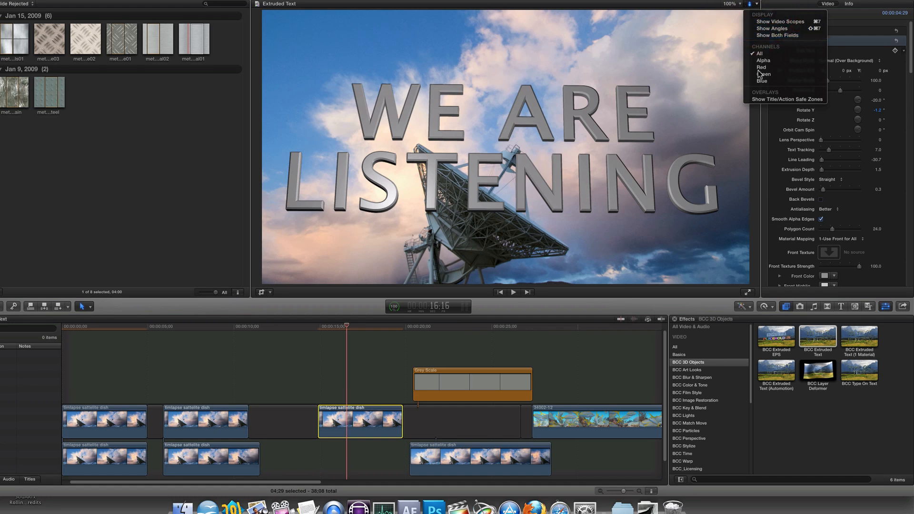
click(765, 99)
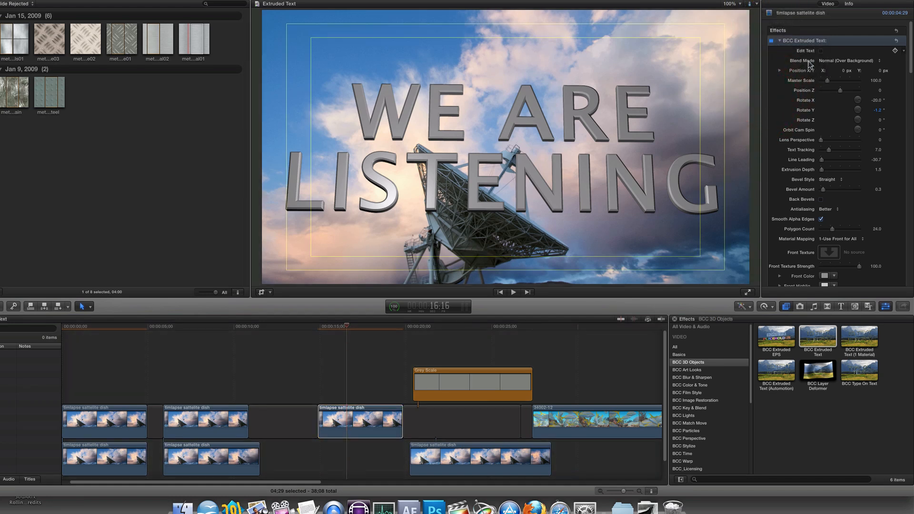
drag(826, 85, 826, 85)
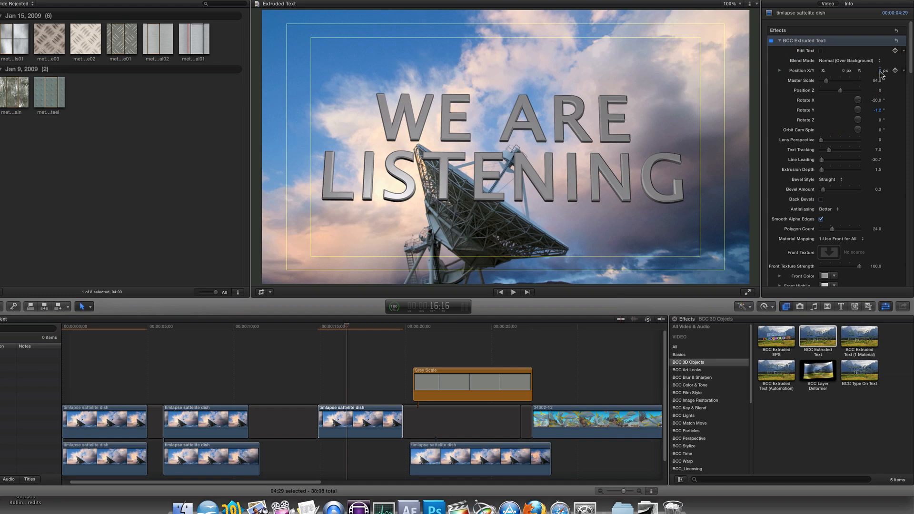
mouse_move(880, 71)
mouse_down()
mouse_move(880, 95)
mouse_move(876, 61)
mouse_up()
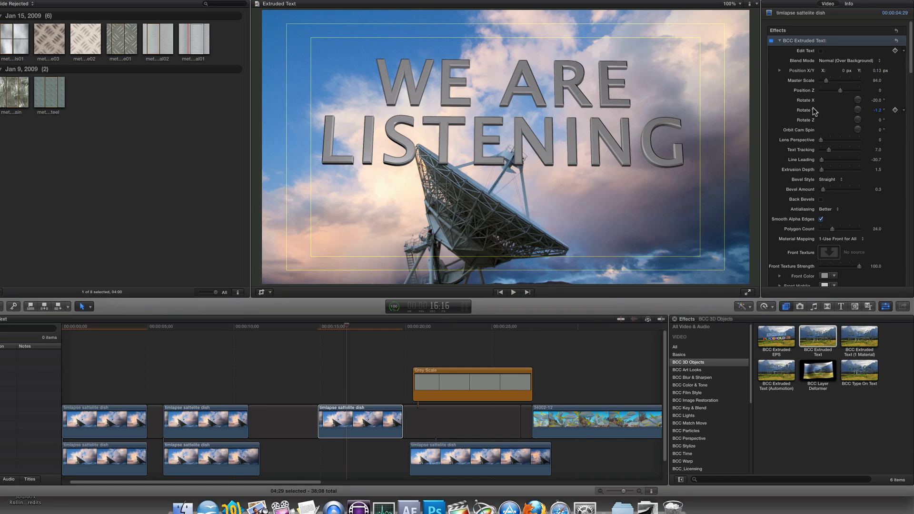
- Tilt the title to about -30.9° on Rotate X and -7.9° on Rotate Y
click(878, 101)
drag(876, 101, 876, 98)
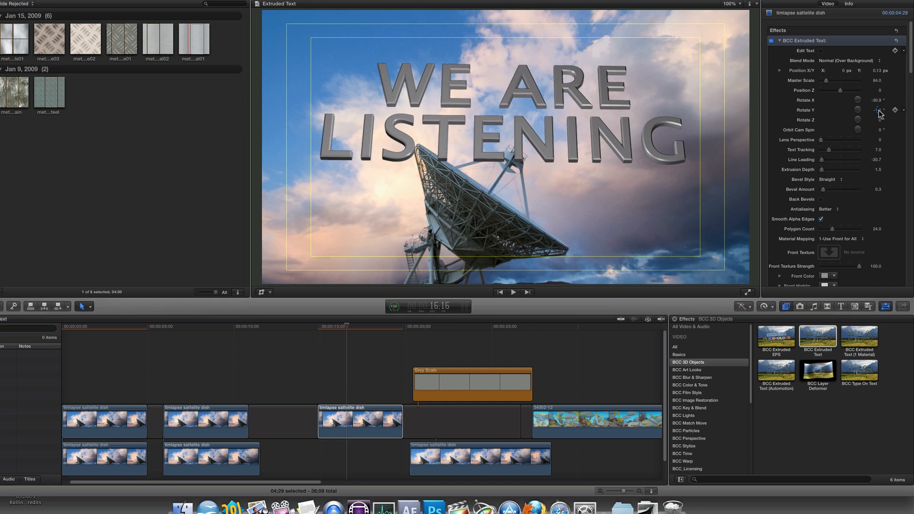
drag(877, 110, 876, 340)
drag(877, 169, 848, 137)
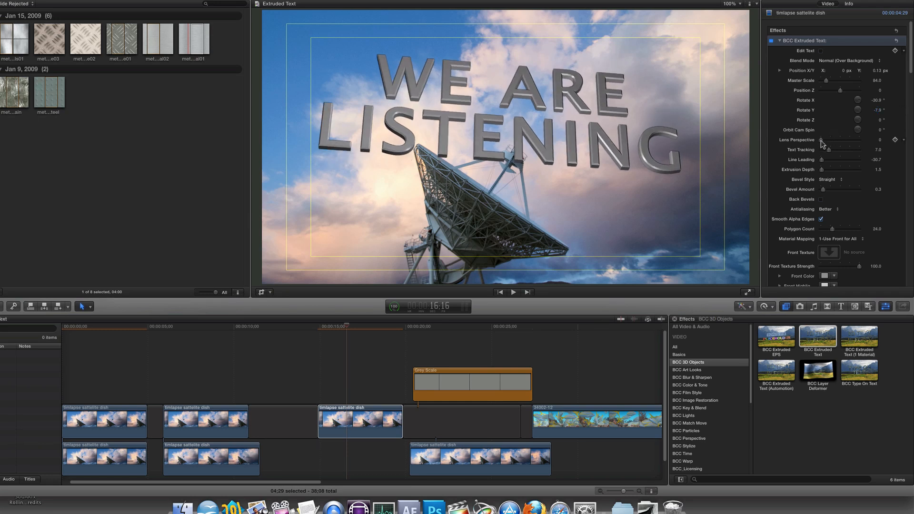
- Set the title's Lens Perspective to 100.0 and its Rotate Y to 0°
drag(821, 140, 877, 141)
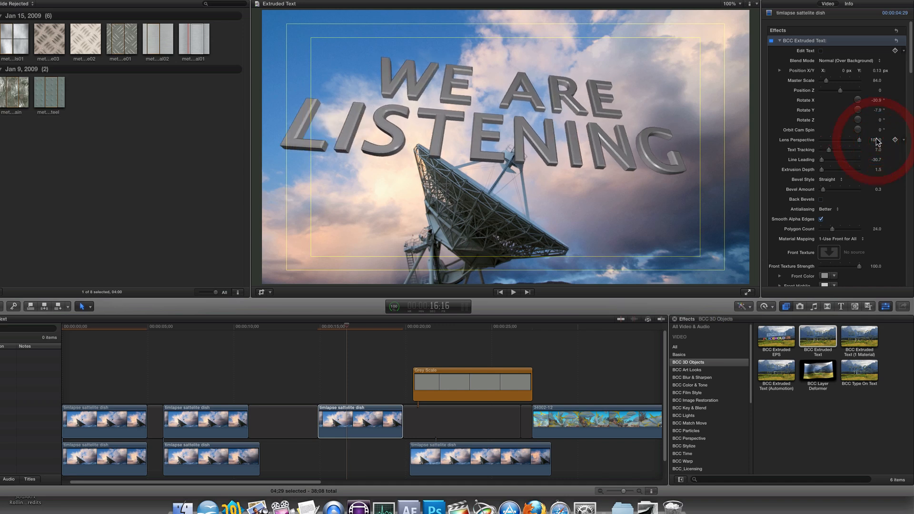
mouse_move(878, 111)
mouse_down()
mouse_move(878, 44)
mouse_move(878, 155)
mouse_move(878, 102)
mouse_up()
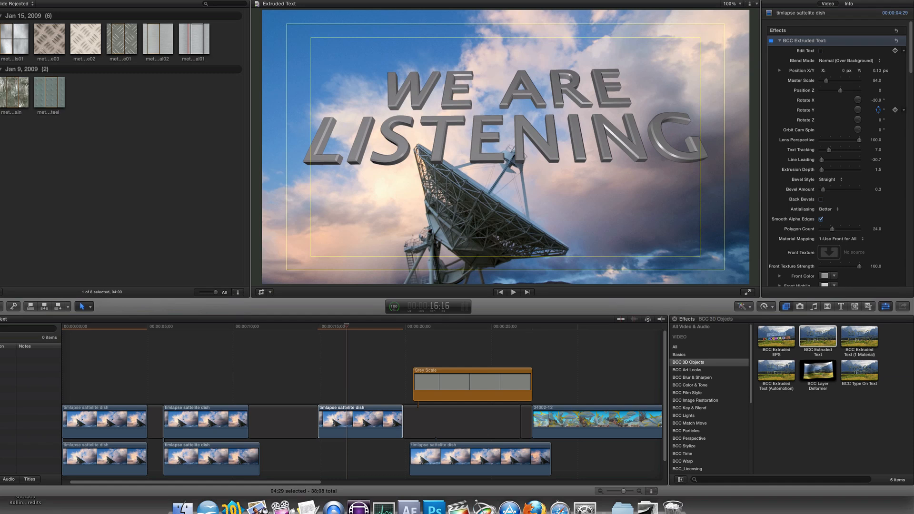
drag(878, 102, 877, 111)
double_click(878, 111)
text(0)
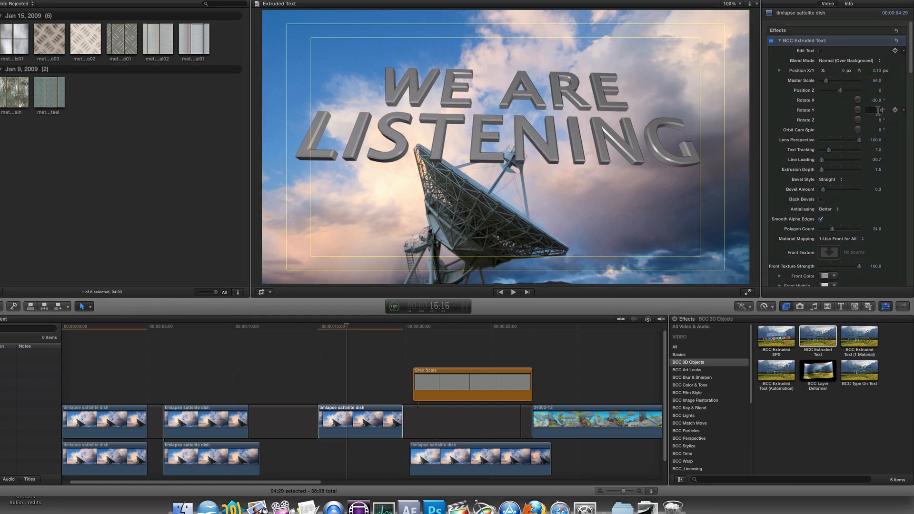
key(Return)
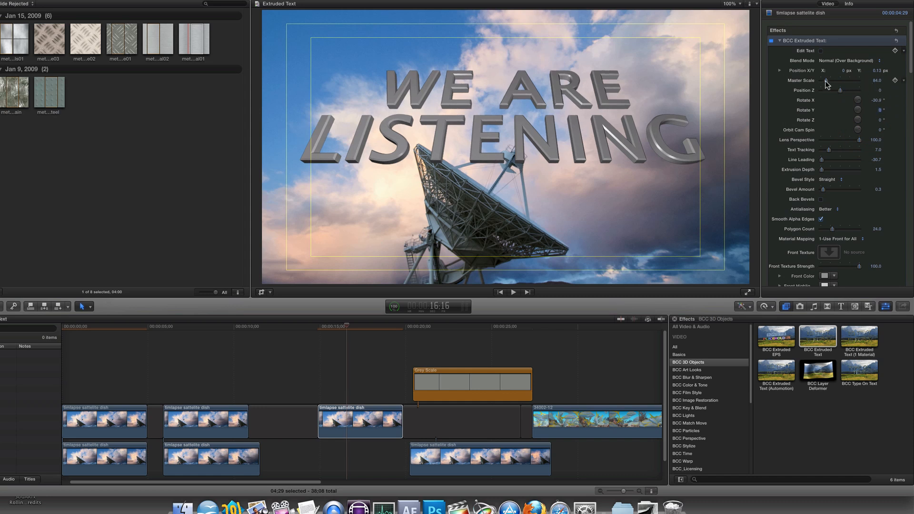
- Refine the title's placement with Master Scale 79.0, Position Y 0.15 px and Rotate X about -21.9°
drag(827, 81, 825, 81)
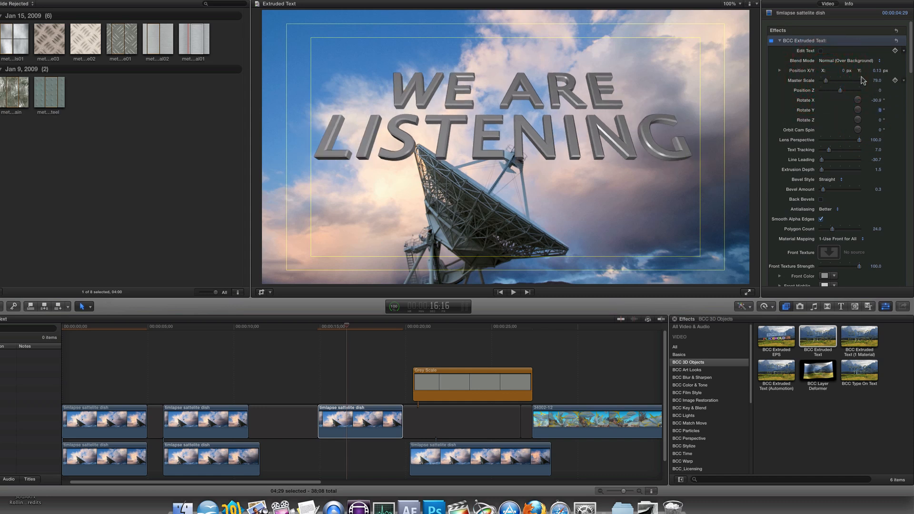
drag(876, 70, 876, 102)
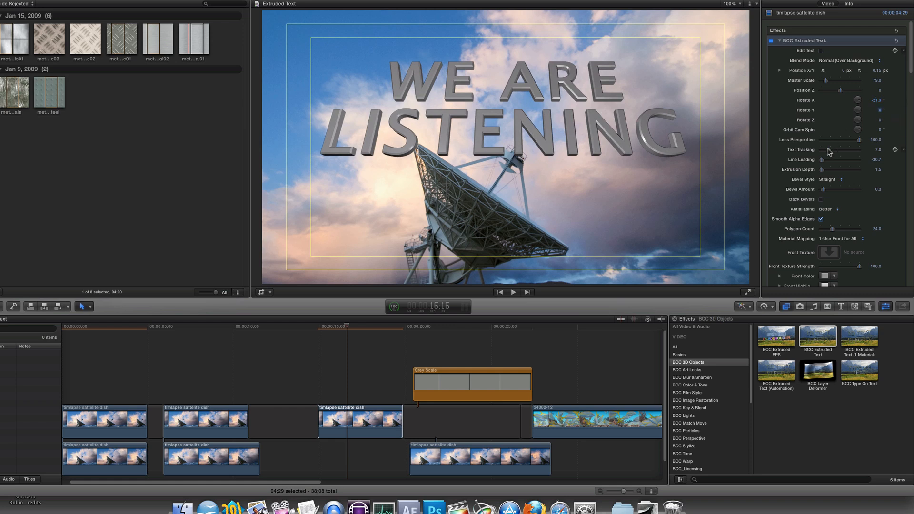
- Change the title's Bevel Style to Convex and increase its Extrusion Depth to 4.0
click(834, 180)
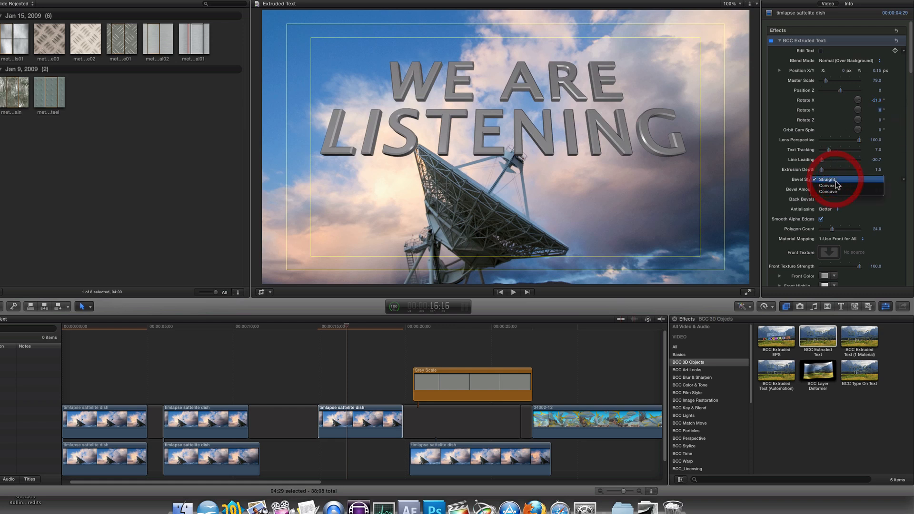
click(836, 186)
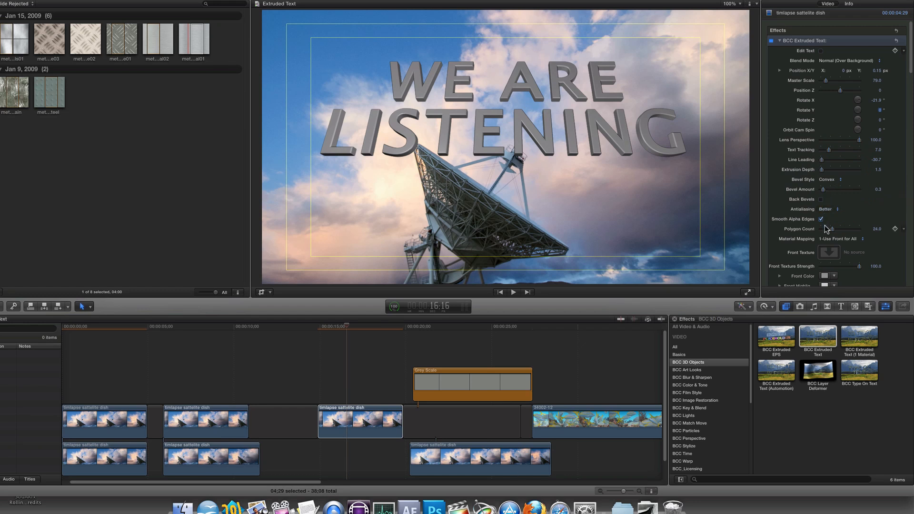
click(824, 172)
drag(821, 170, 824, 173)
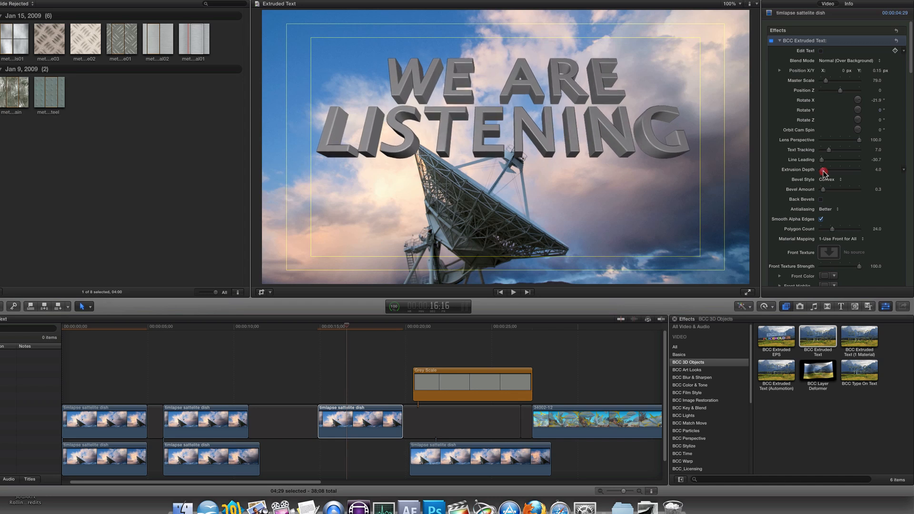
drag(824, 172, 824, 173)
- Switch the extruded text's Blend Mode to None (Transparent Background) on the selected satellite dish clip
click(812, 41)
click(828, 61)
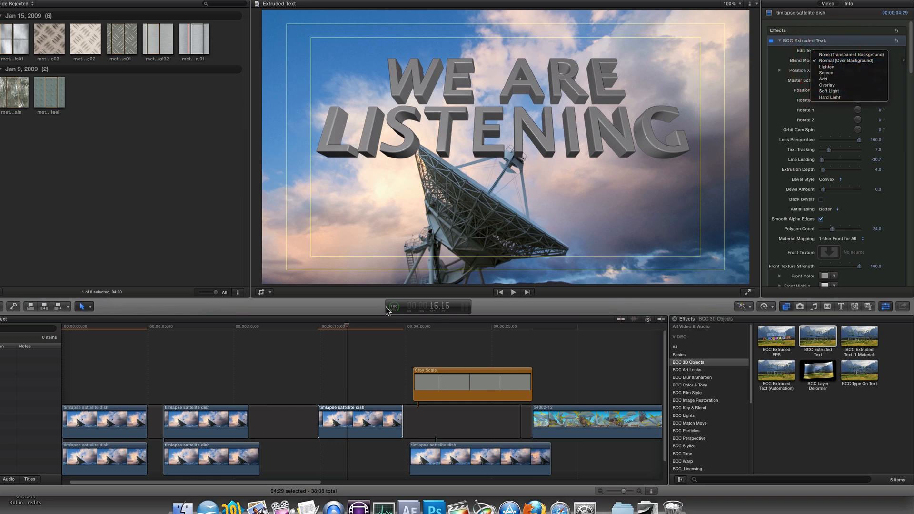
click(349, 418)
click(349, 417)
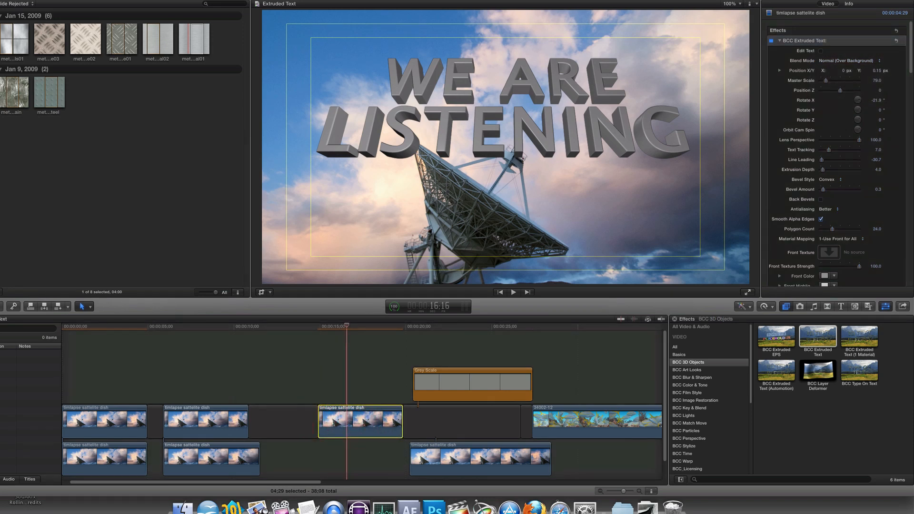
click(833, 62)
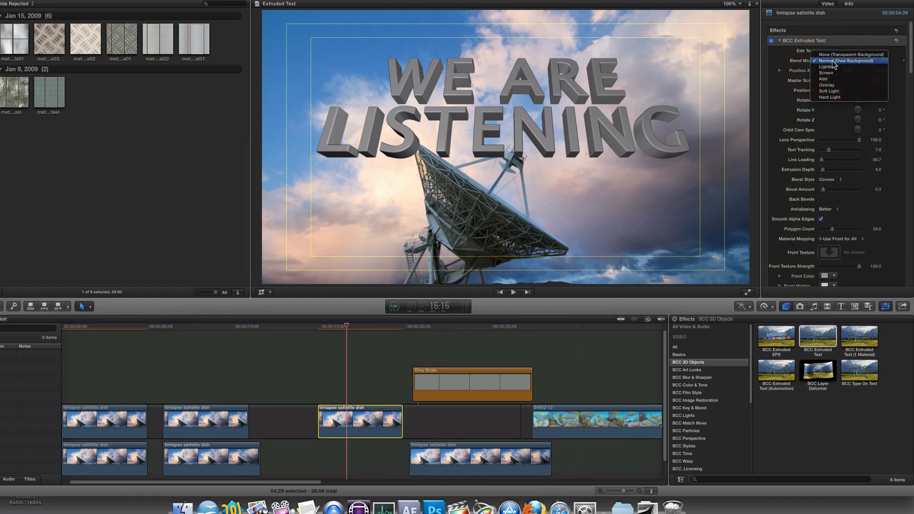
click(834, 55)
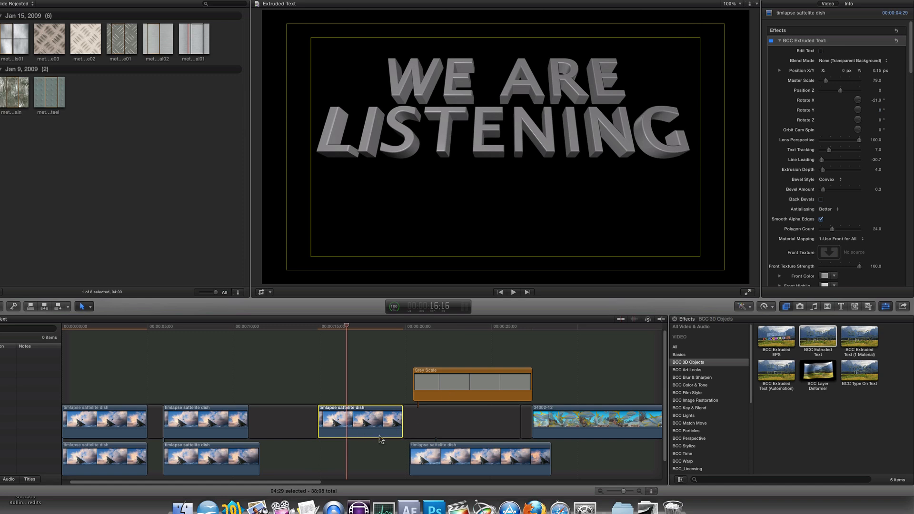
- Try the Hard Light blend mode on the title and return it to Normal (Over Background)
click(847, 63)
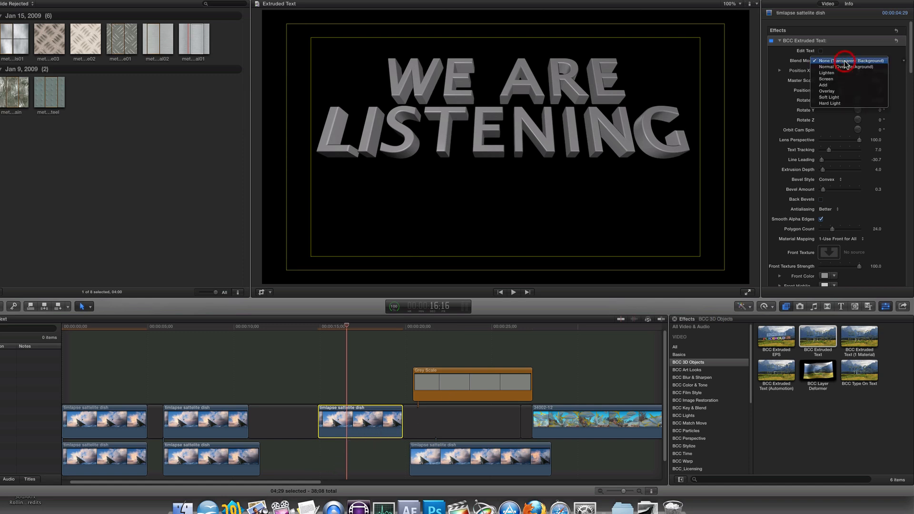
click(847, 103)
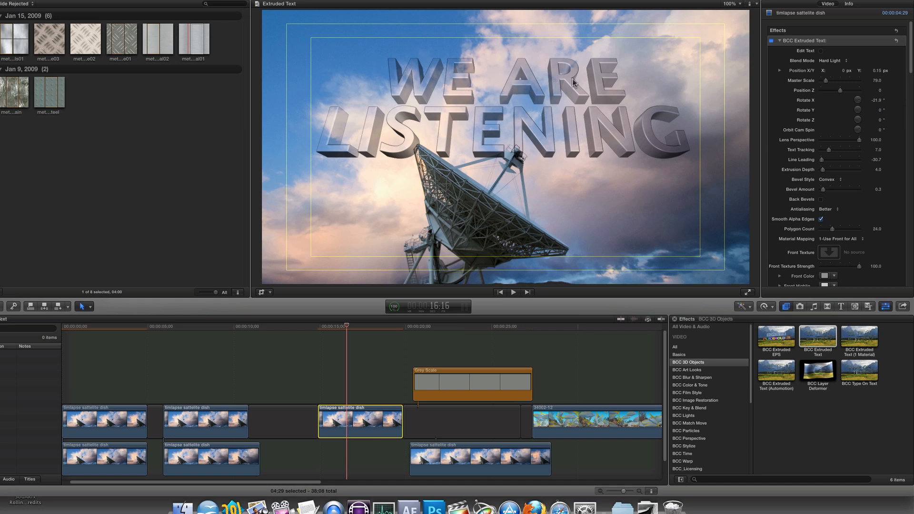
click(829, 61)
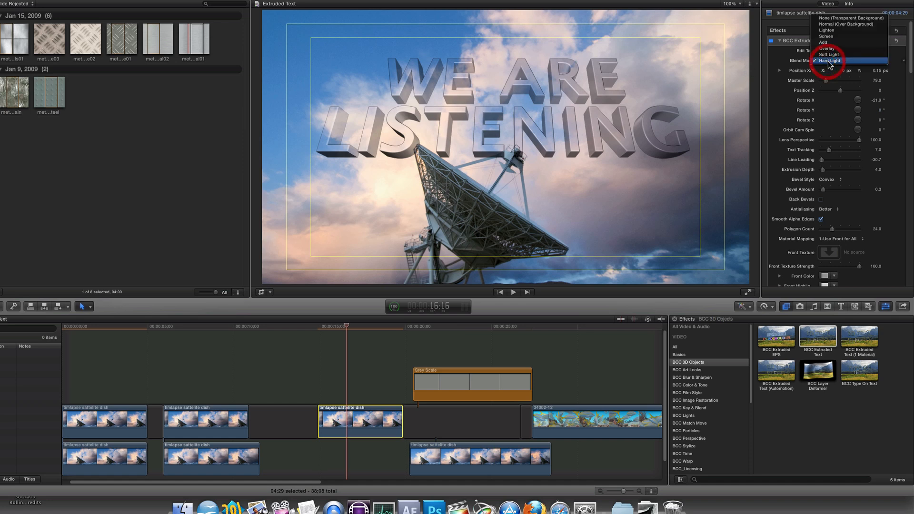
click(836, 24)
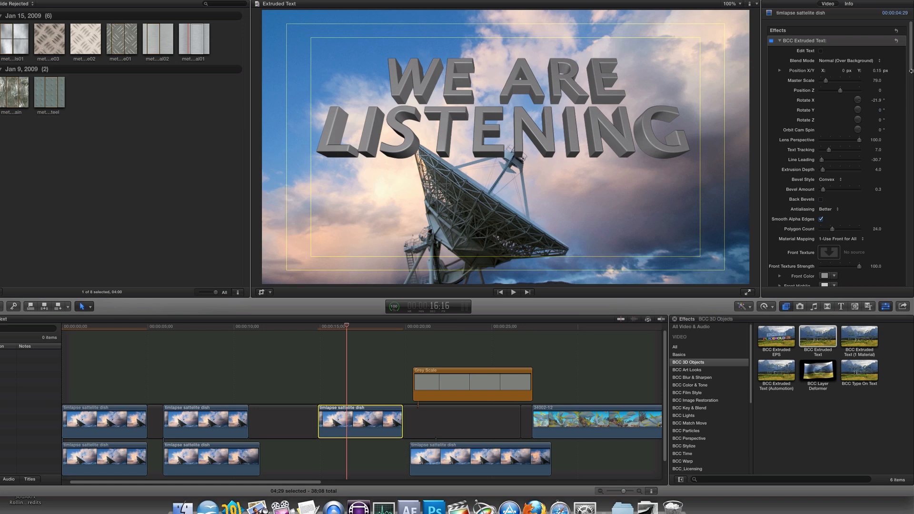
- Compare the 3D Lighting options Light 1 Only and Light 1 & 2, and return to Light 1, 2, & 3
drag(911, 71, 911, 216)
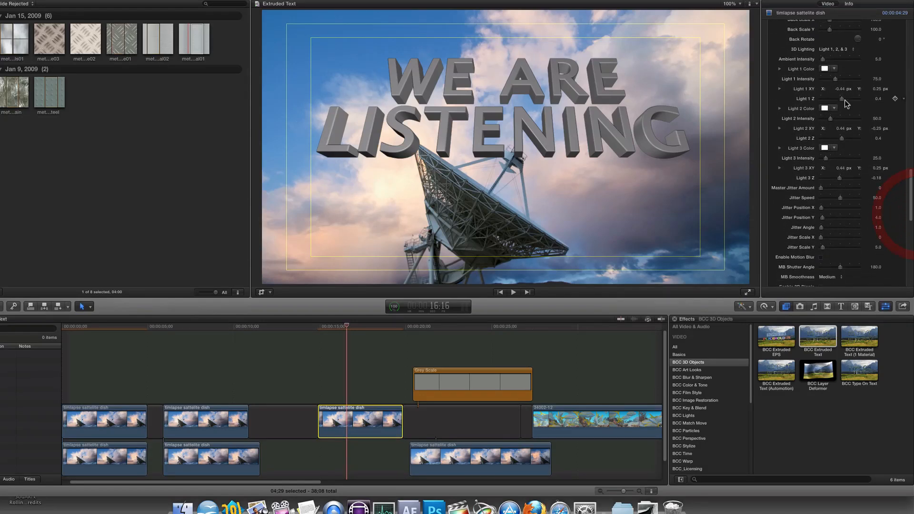
click(837, 50)
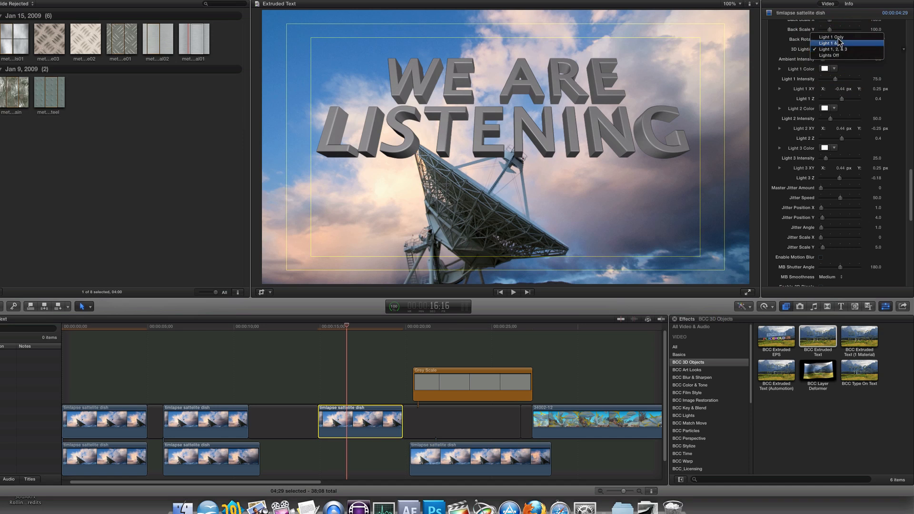
click(831, 37)
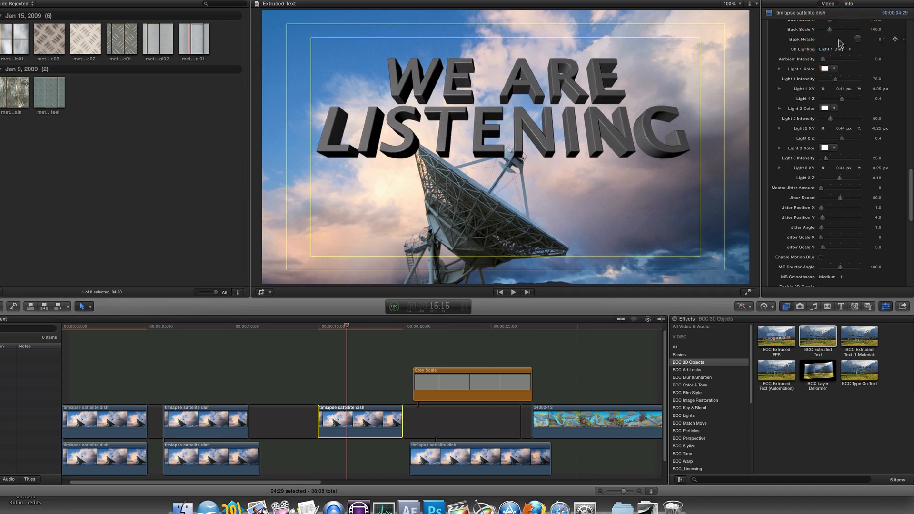
click(839, 50)
click(840, 55)
click(840, 51)
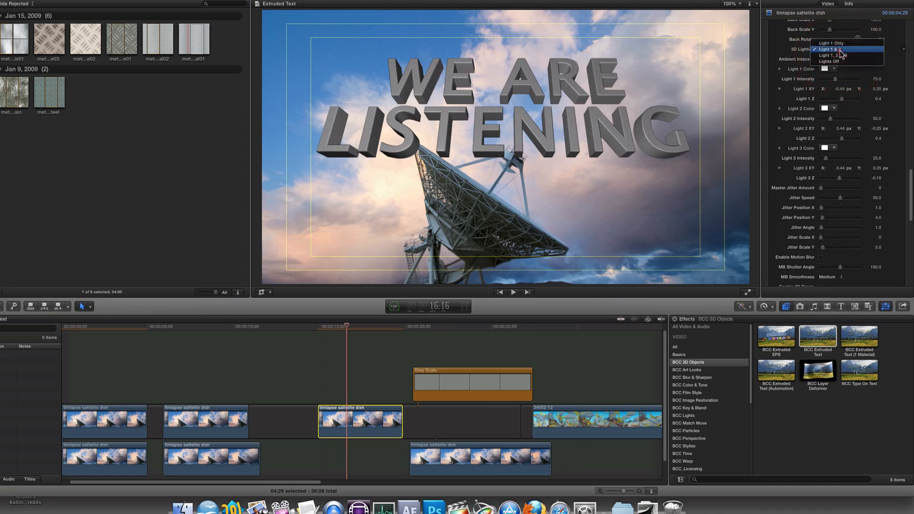
click(840, 55)
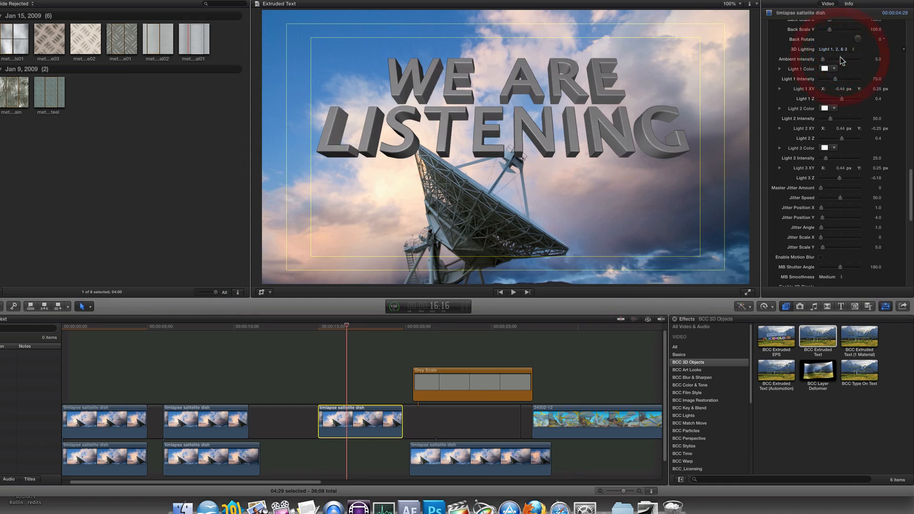
- Set the Light 2 Color by sampling a muted blue from the sky in the satellite dish footage
click(825, 108)
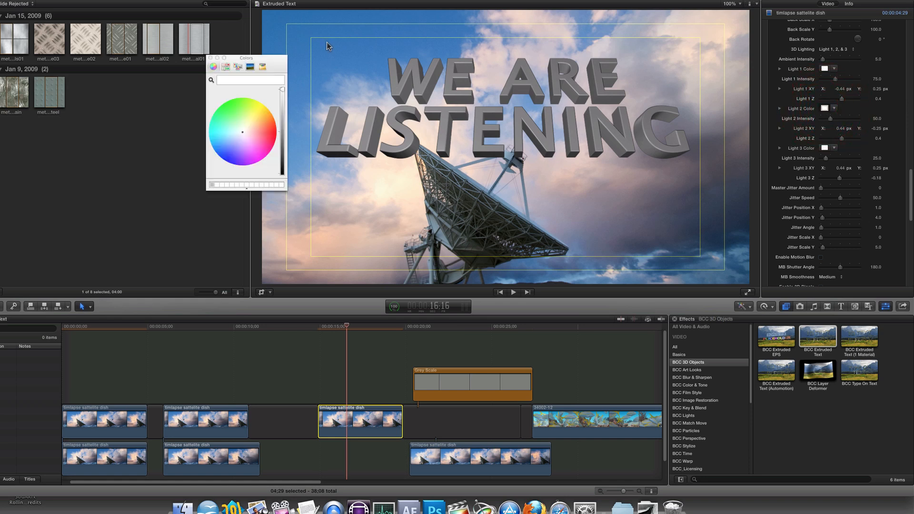
click(211, 80)
click(329, 165)
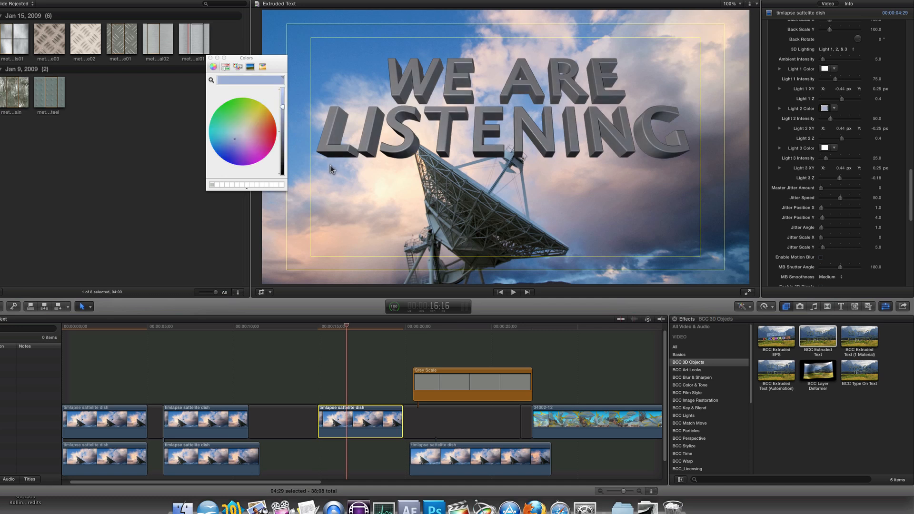
- Set the Light 3 Color to a warm orange based on a sample from the pink clouds, with Light 3 Intensity at 50
click(211, 57)
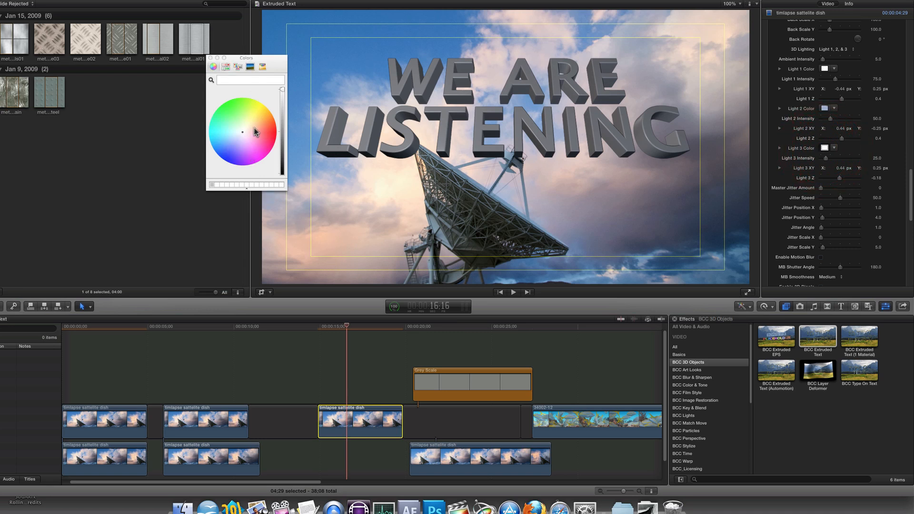
click(211, 80)
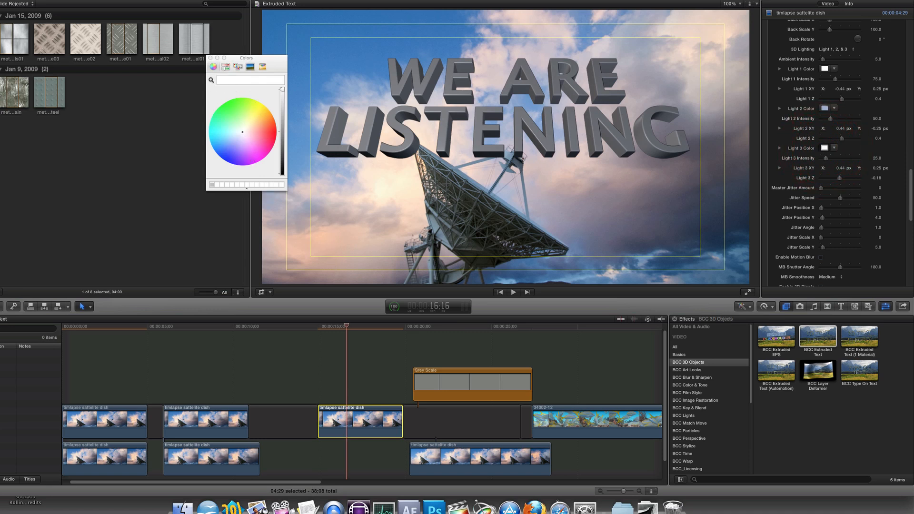
click(345, 241)
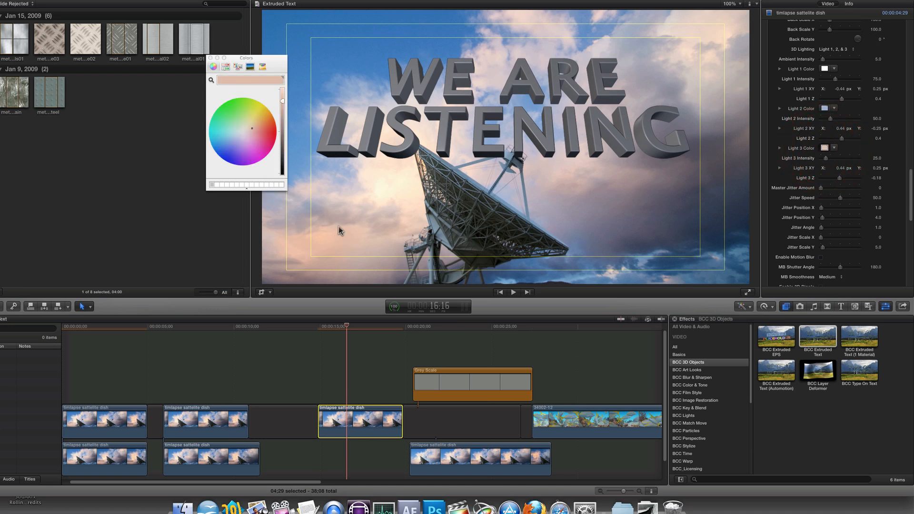
click(257, 124)
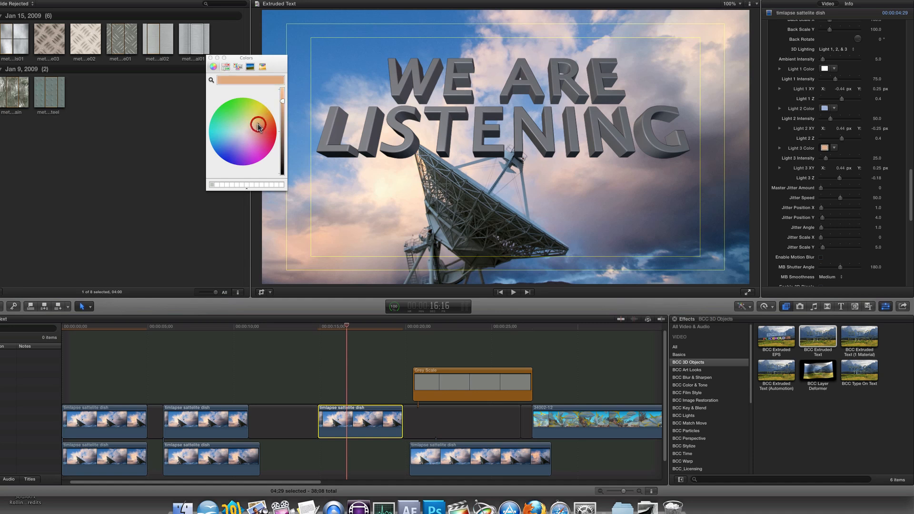
click(210, 57)
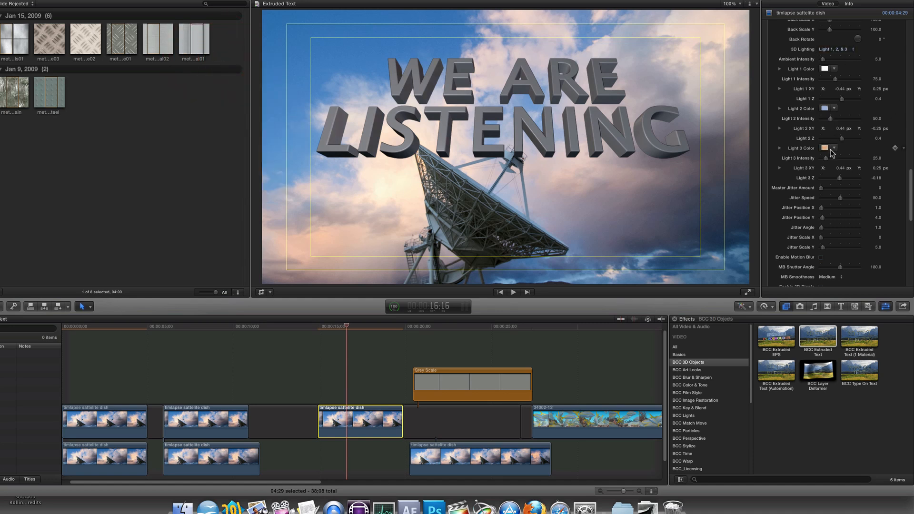
drag(826, 159, 831, 160)
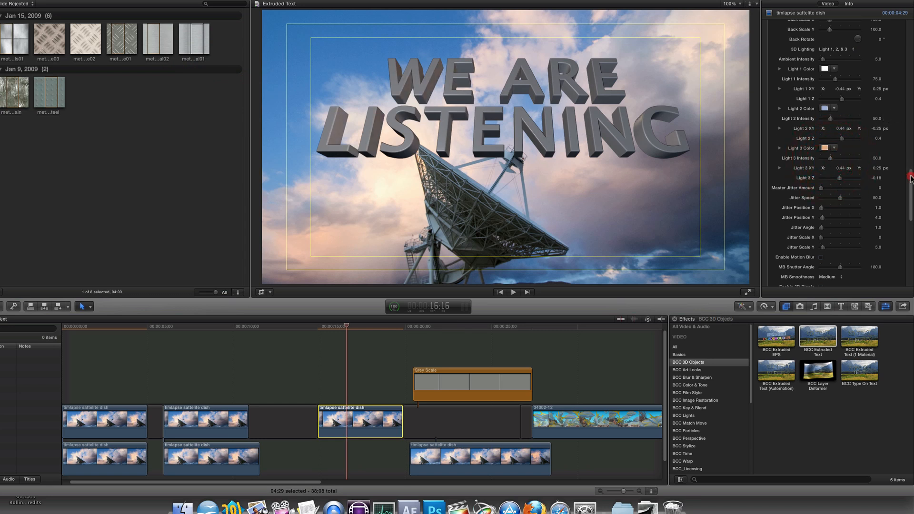
- Switch the title's Blend Mode to None (Transparent Background) to isolate the lit text on black
drag(910, 178, 910, 28)
click(838, 60)
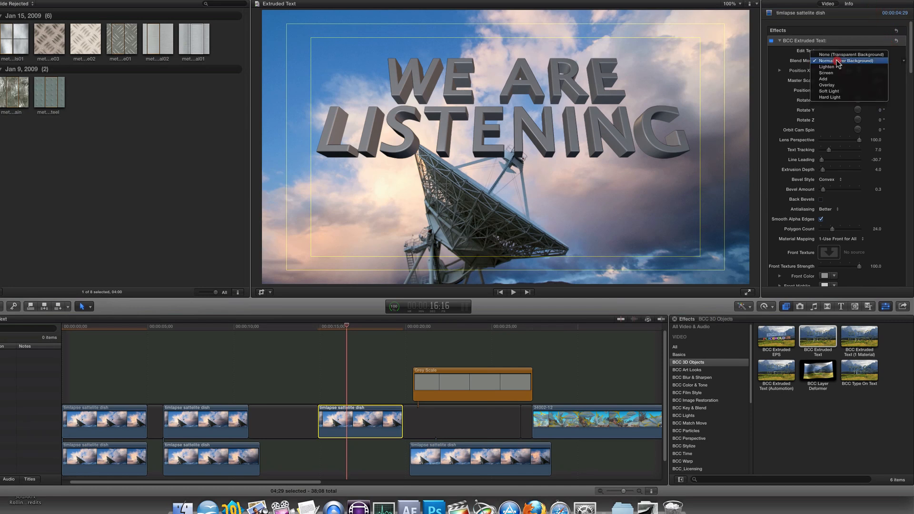
click(832, 55)
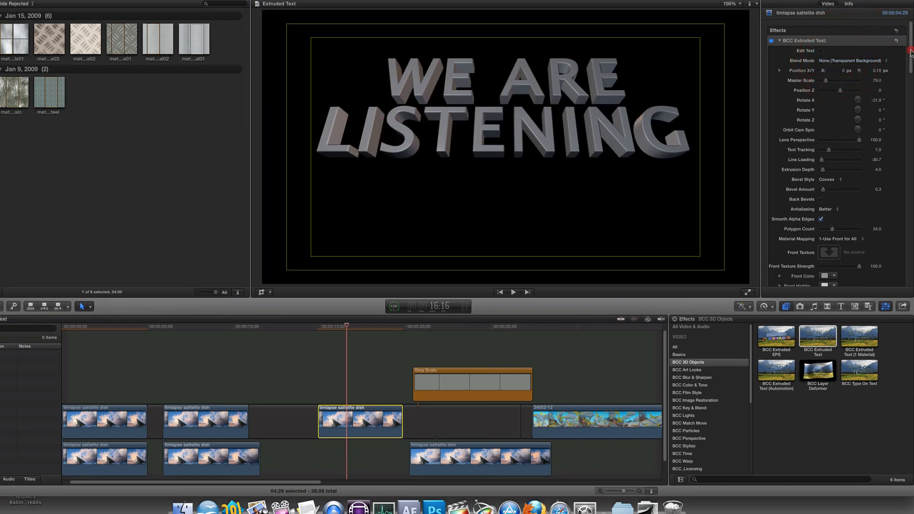
- Raise the Light 2 Intensity to 62 and adjust the Light 1 X position and Light 3 Z depth
drag(910, 52, 904, 200)
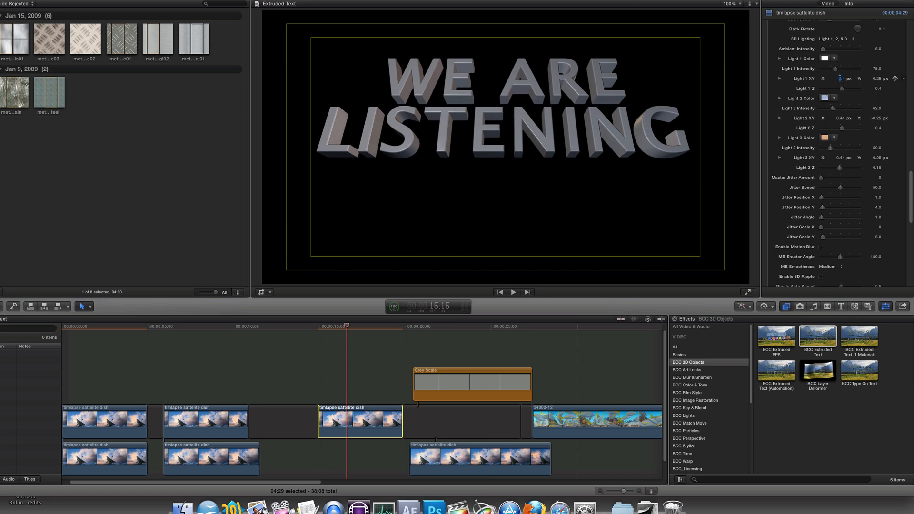
mouse_move(840, 79)
mouse_down()
mouse_move(823, 81)
mouse_move(857, 78)
mouse_move(831, 79)
mouse_move(847, 84)
mouse_up()
drag(841, 170, 839, 172)
- Try turning the title around its Y axis to about -1.4 degrees
drag(910, 178, 911, 28)
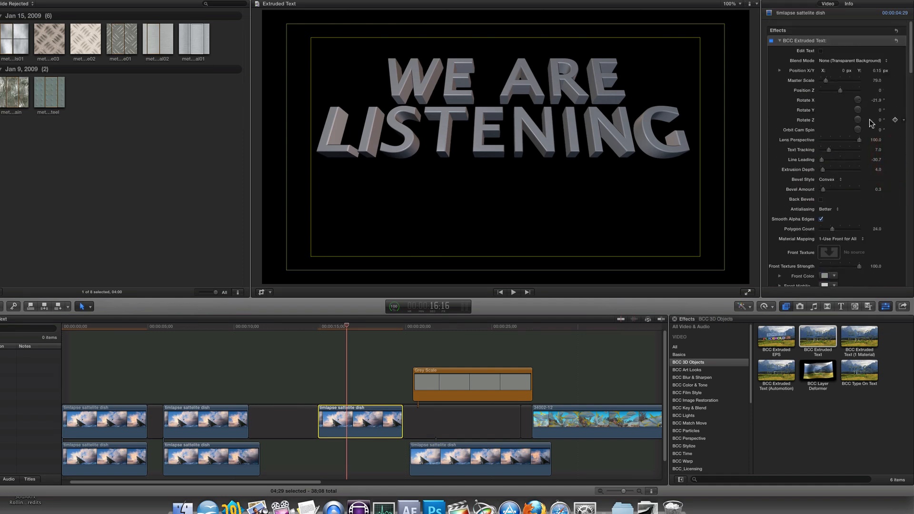
drag(880, 113, 877, 110)
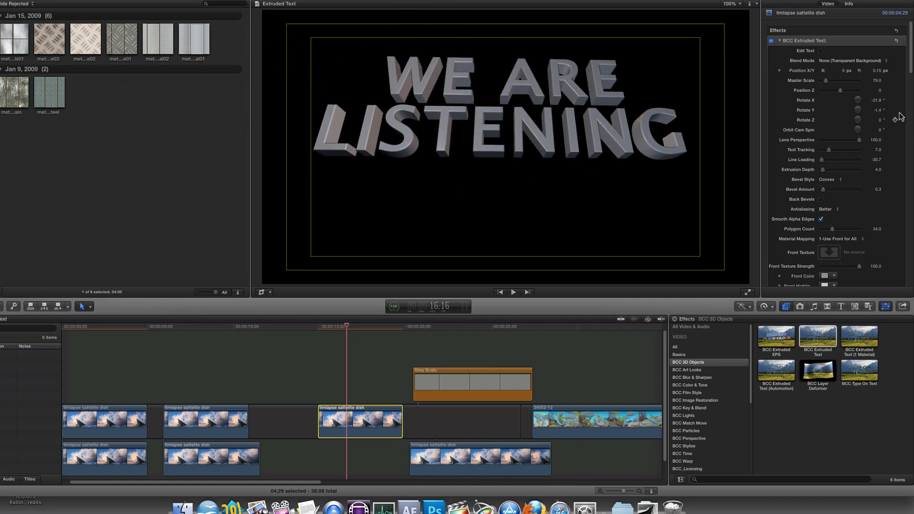
- Compare Material Mapping options 2, 3 and 4 on the title, and turn it to about 2.8 degrees on Rotate Y
drag(911, 72, 911, 112)
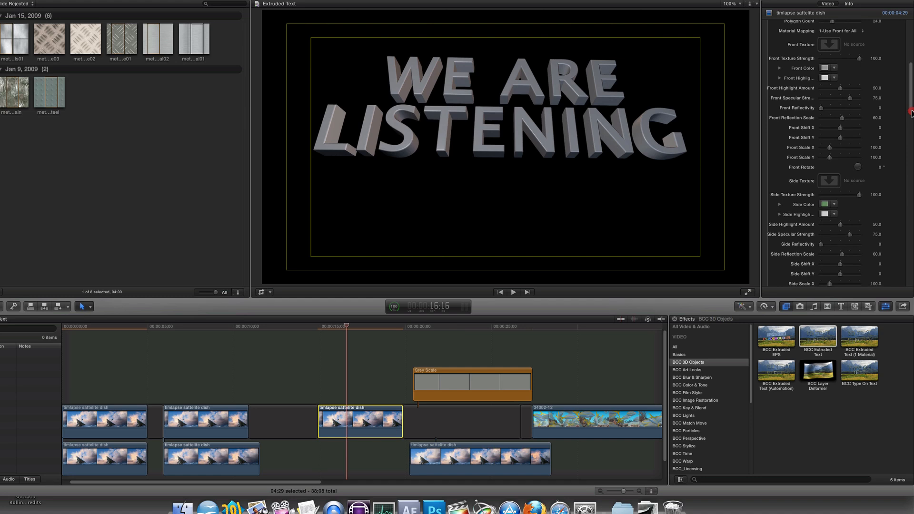
click(859, 32)
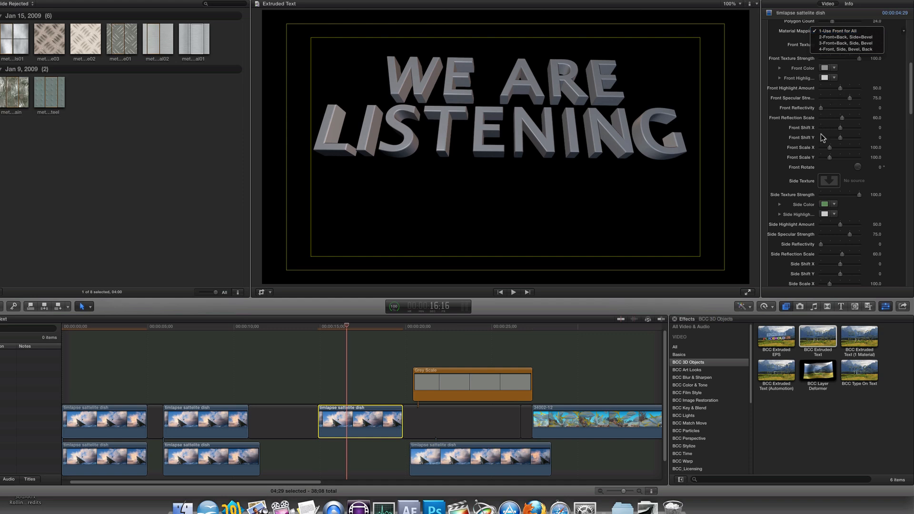
click(842, 38)
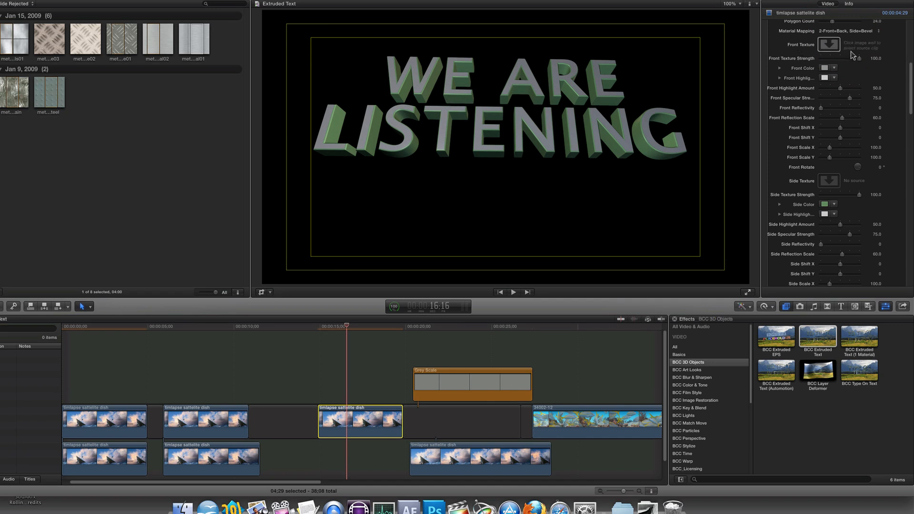
click(850, 31)
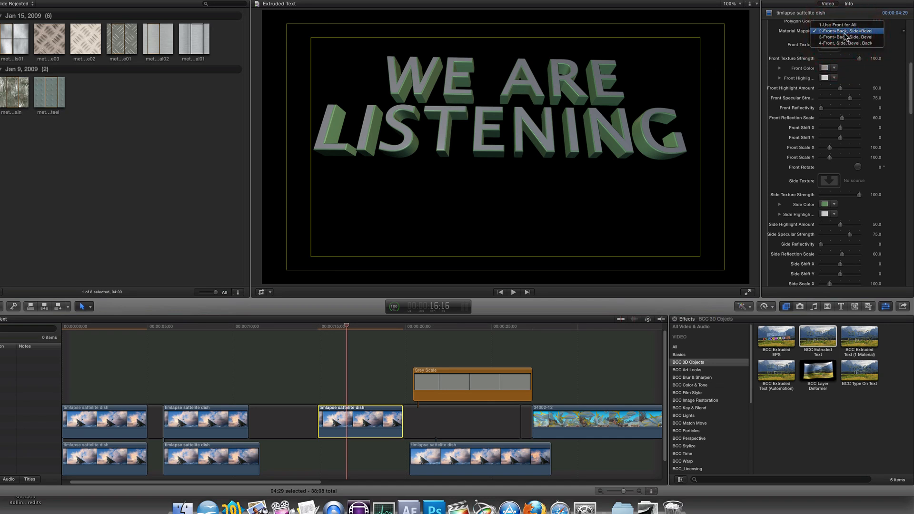
click(848, 38)
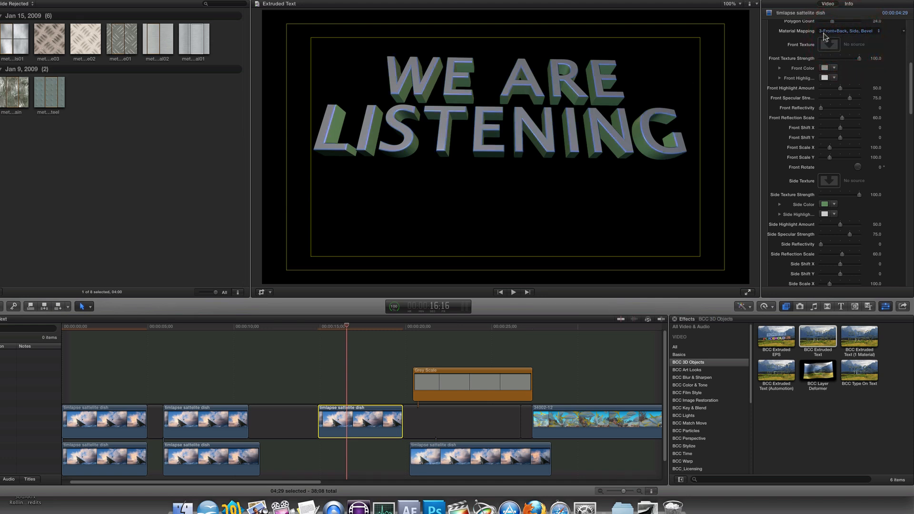
click(838, 31)
click(830, 38)
scroll(910, 76, up, 10)
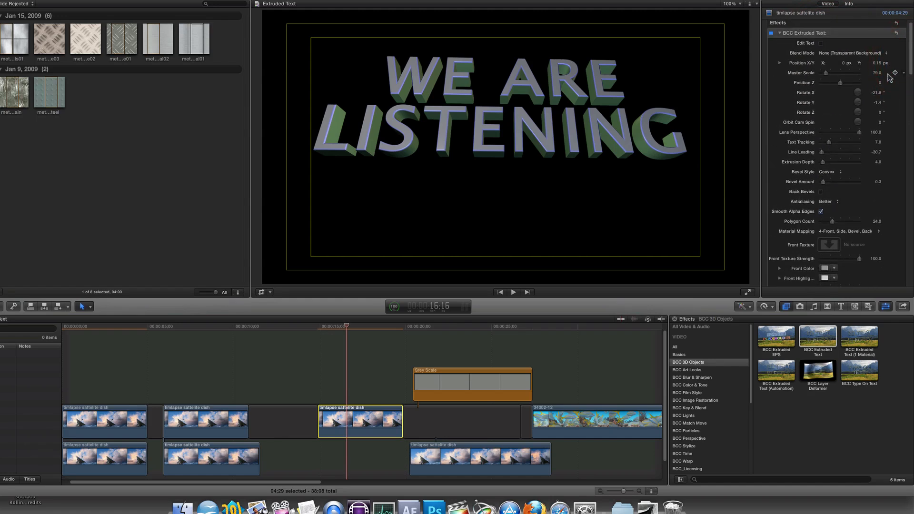
drag(876, 102, 875, 103)
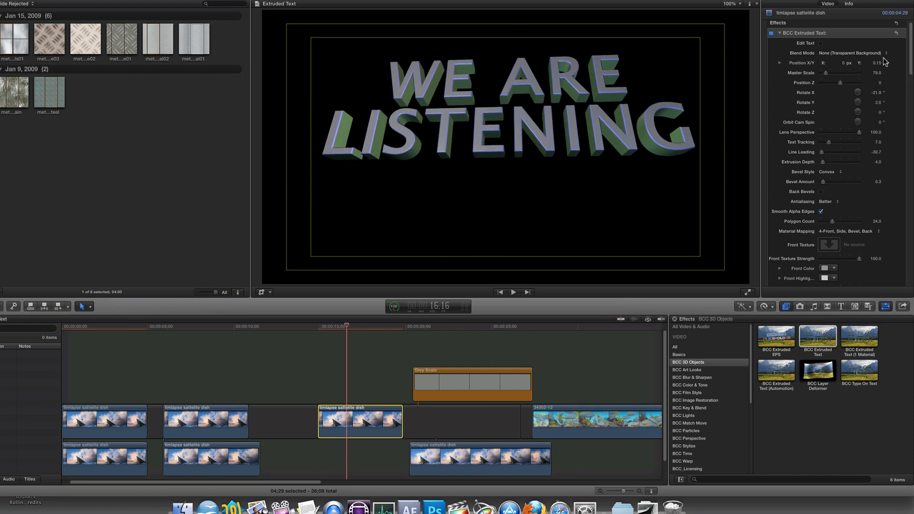
- Set Material Mapping to 2-Front+Back, Side+Bevel and reset the title's Rotate Y to 0 degrees
click(834, 235)
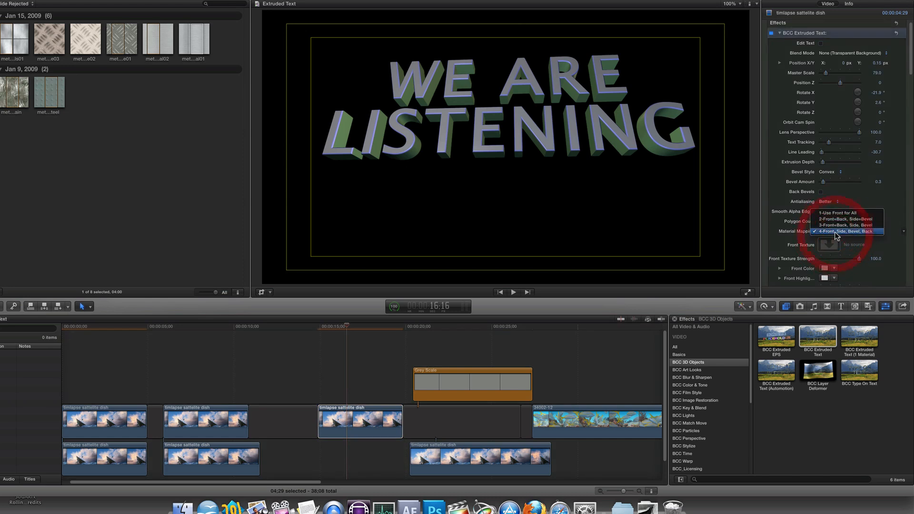
click(835, 220)
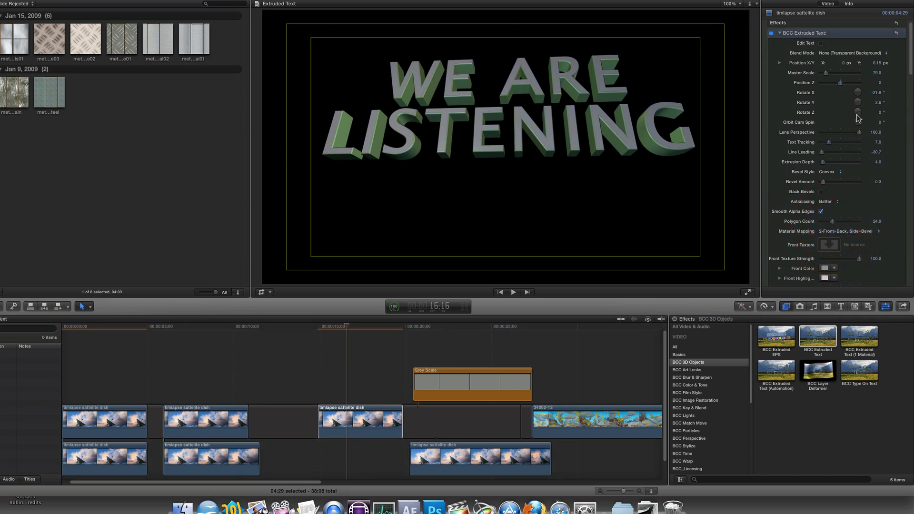
click(880, 103)
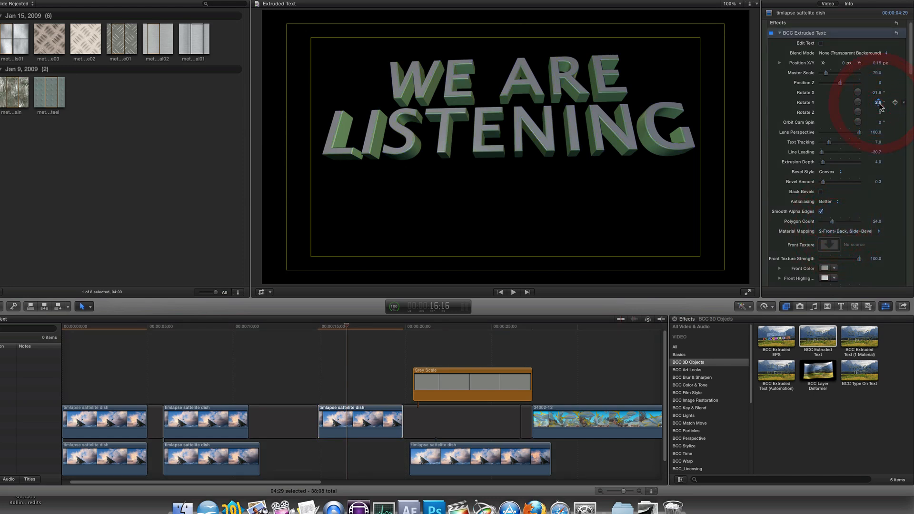
text(0)
key(Return)
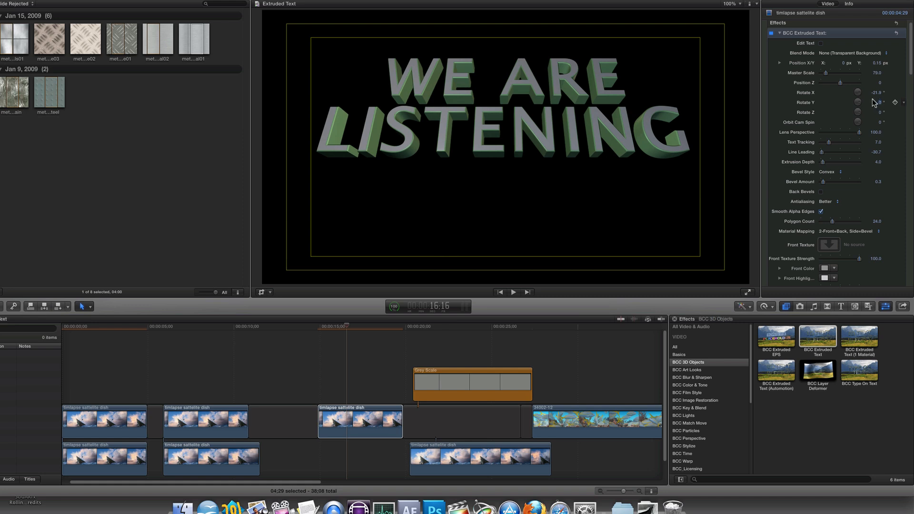
- Apply the fish clip 34002-12 as the title's Front Texture and preview both the source clip and the textured title
click(829, 245)
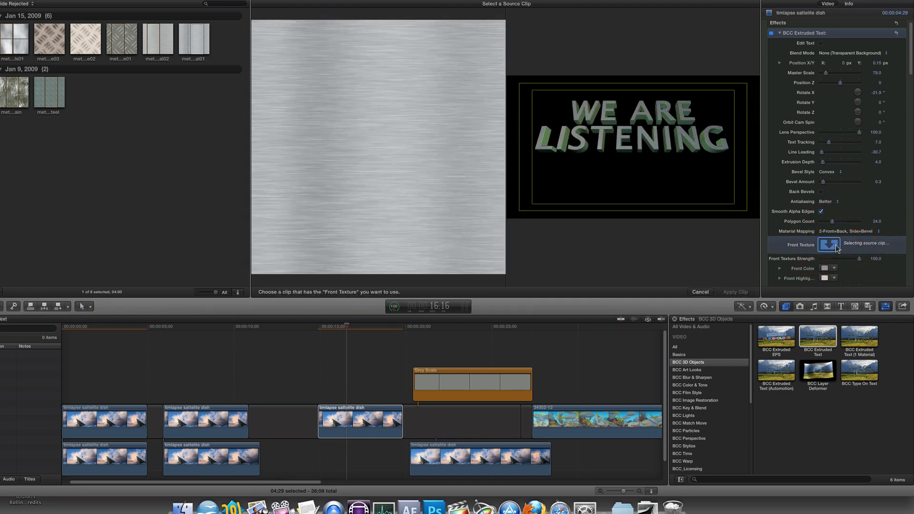
click(558, 420)
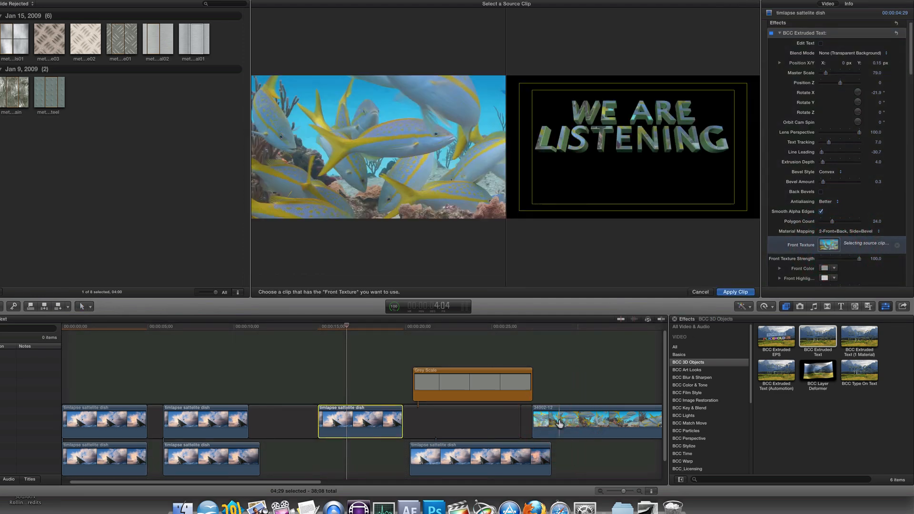
key(Return)
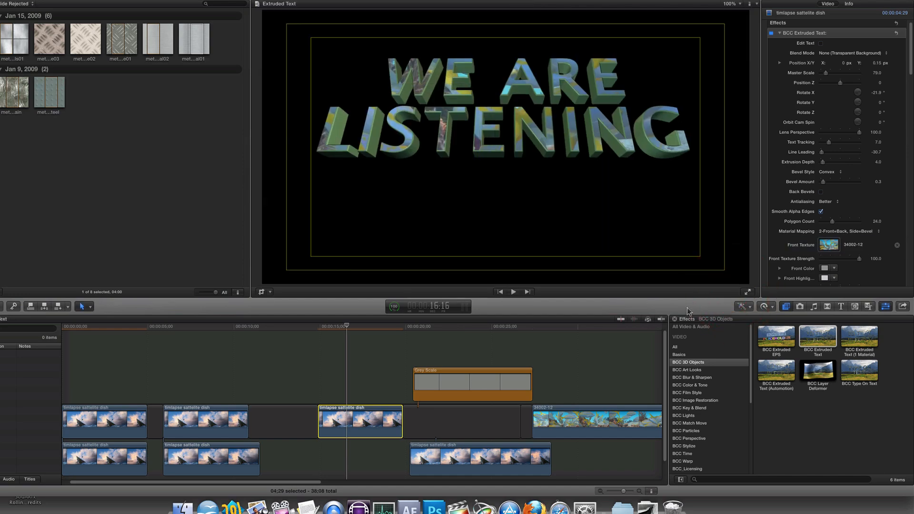
drag(546, 326, 606, 336)
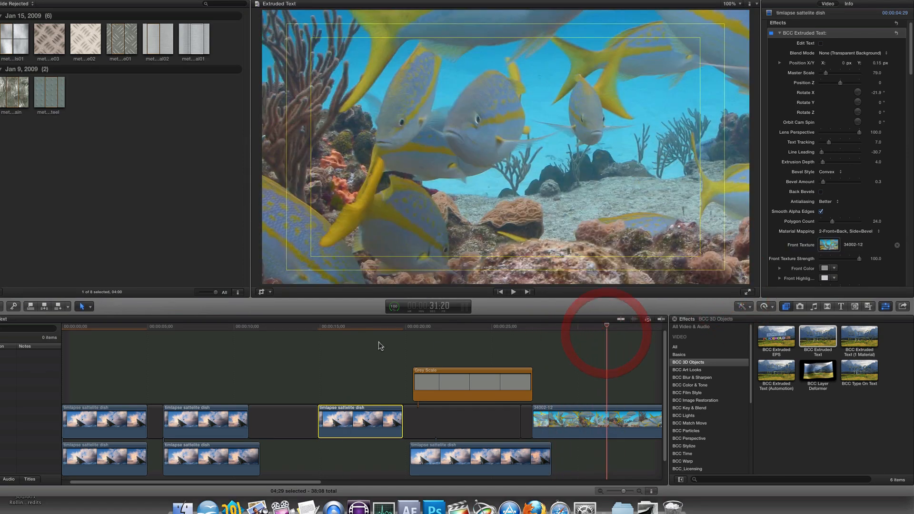
mouse_move(373, 326)
mouse_down()
mouse_move(342, 328)
mouse_move(363, 334)
mouse_up()
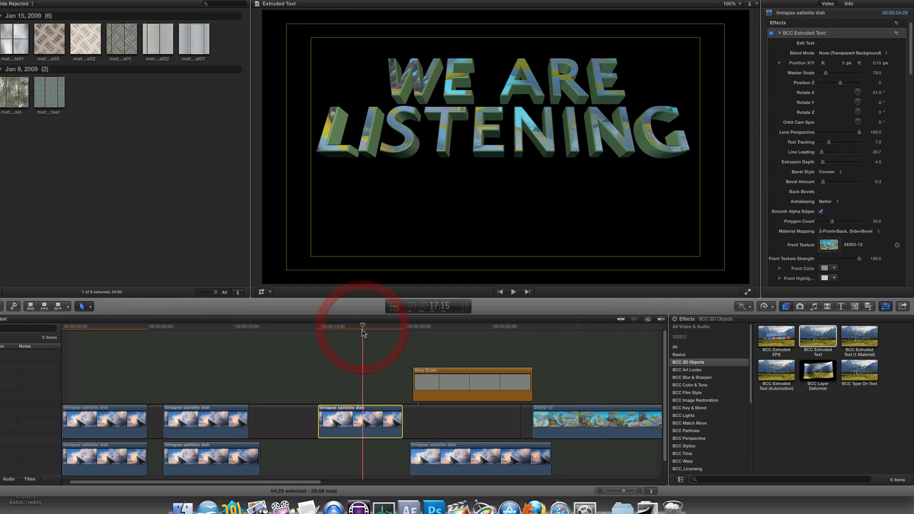
- Set the Blend Mode of the selected satellite dish clip's extruded text to Normal (Over Background)
click(363, 417)
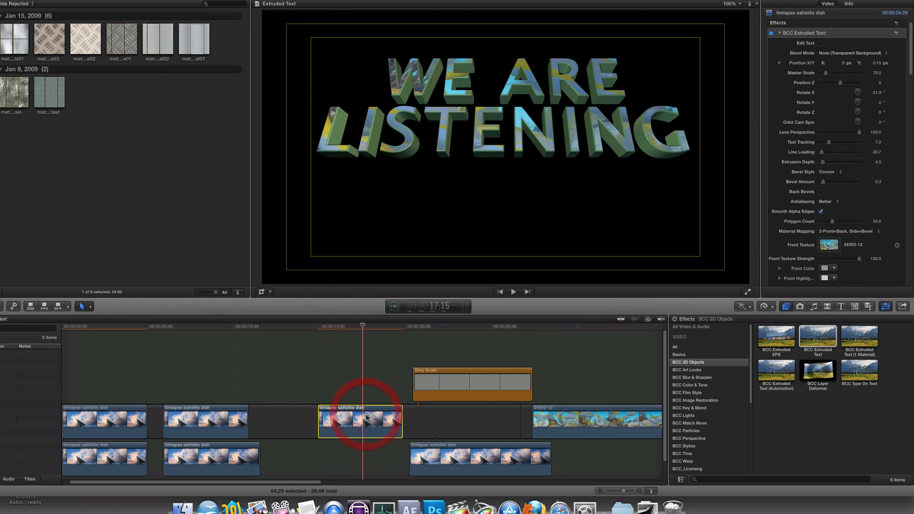
click(852, 54)
click(848, 62)
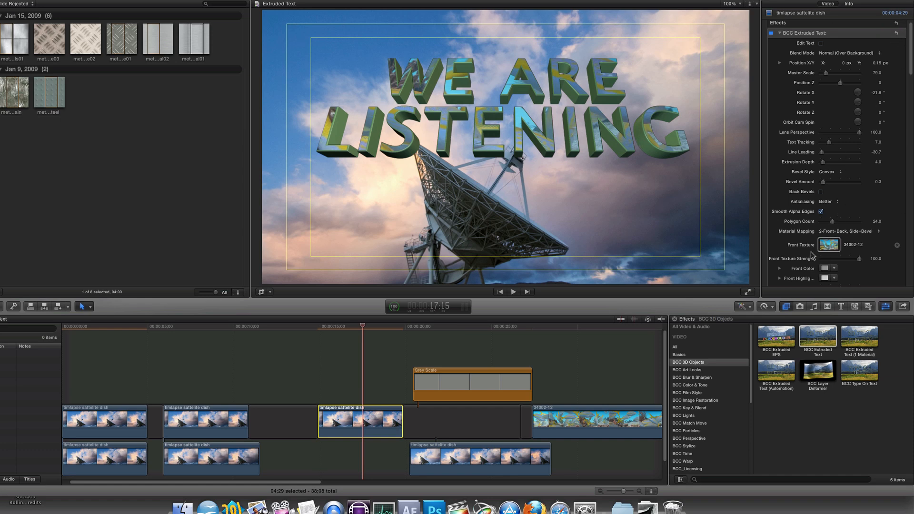
- Replace the Front Texture with the metallic-brushedMetal01 image from the event browser and reselect the title clip
click(828, 245)
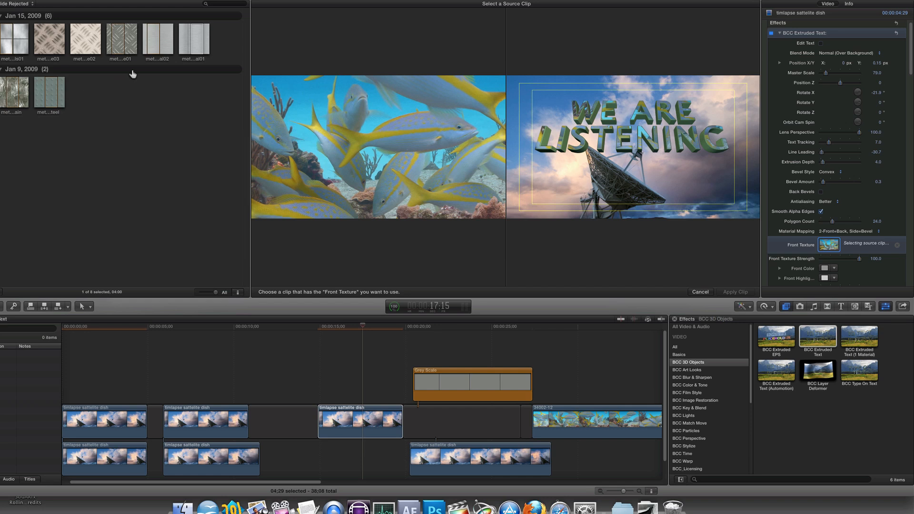
click(188, 46)
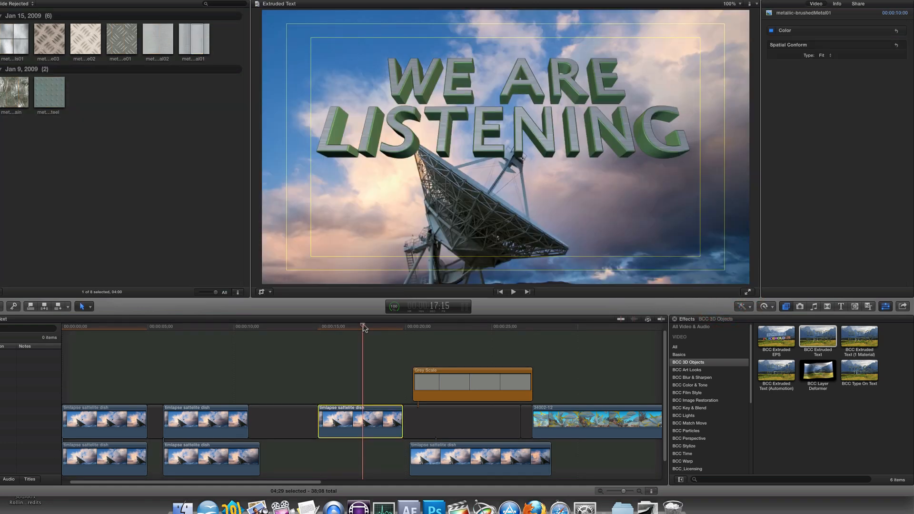
drag(363, 325, 362, 326)
click(376, 420)
click(419, 393)
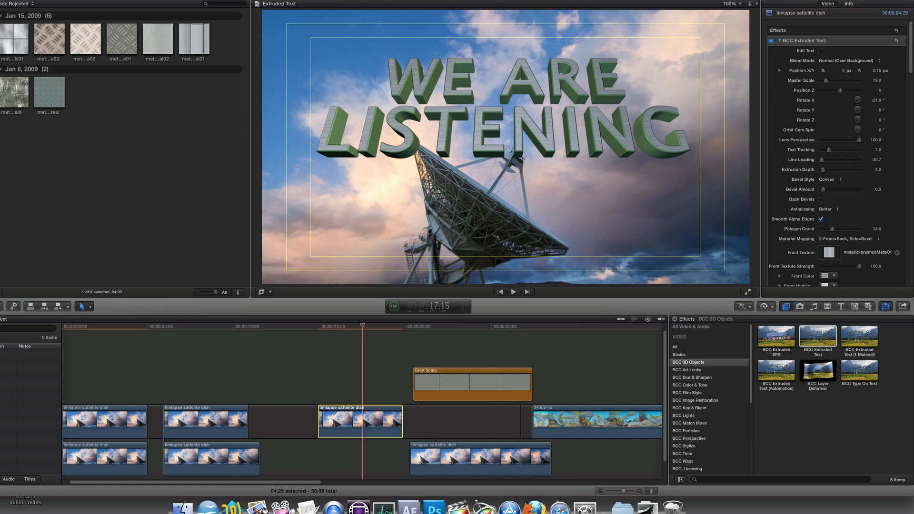
- Switch to Finder to examine the Custom Textures folder and the file path of metallic-Alien Alloy 2.jpg, and return to Final Cut Pro
click(183, 508)
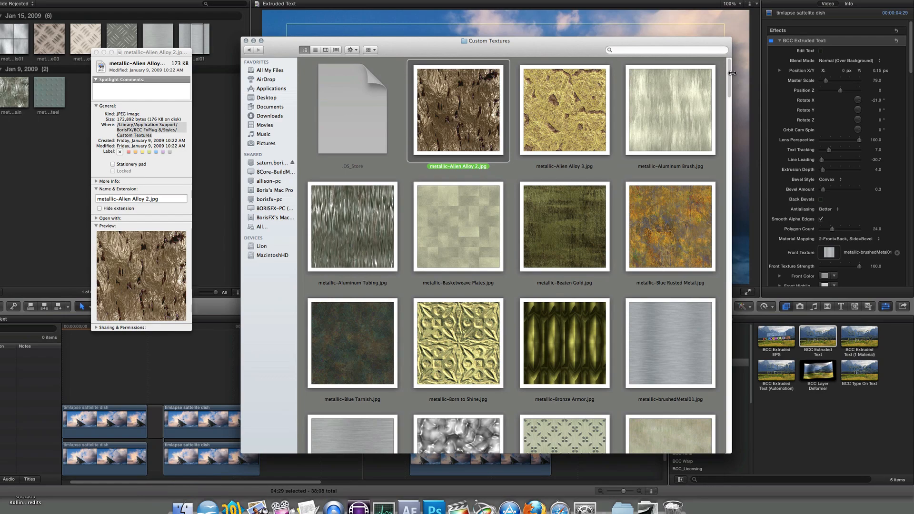
mouse_move(728, 78)
mouse_down()
mouse_move(732, 436)
mouse_move(742, 65)
mouse_up()
drag(152, 55, 152, 45)
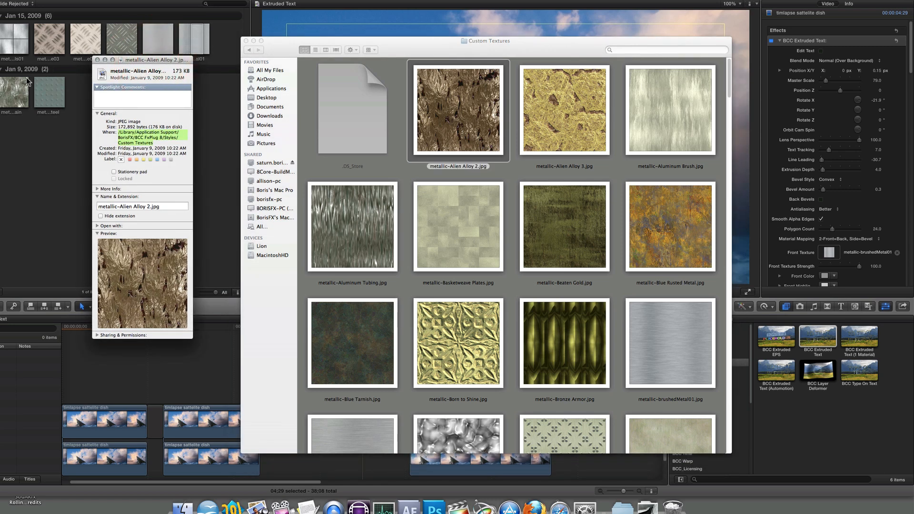
drag(119, 133, 180, 142)
click(42, 142)
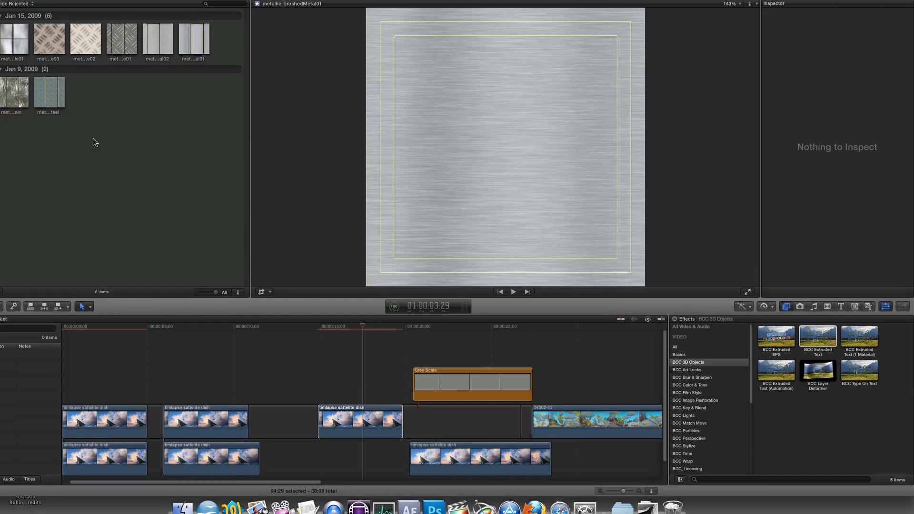
- Apply the metallic-Needlepoint Steel image from the event browser as the Side Texture of the title's extruded text
click(360, 329)
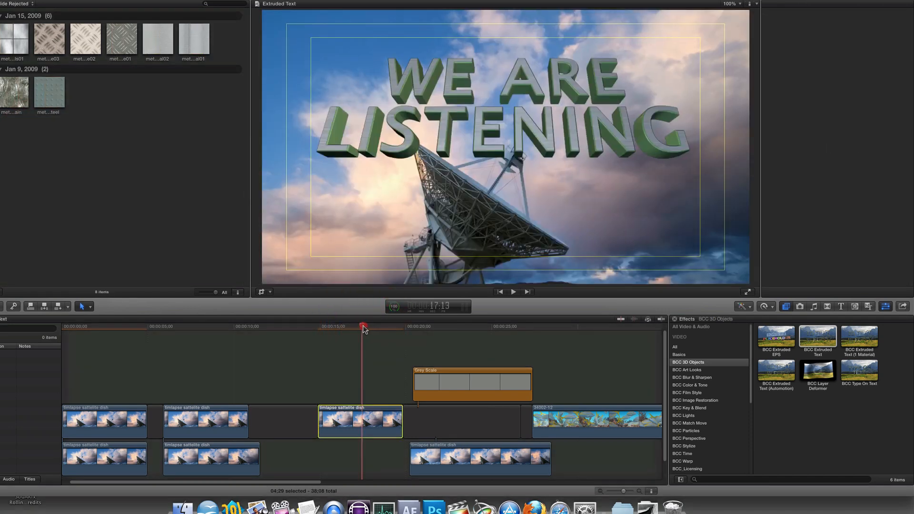
click(364, 329)
click(364, 327)
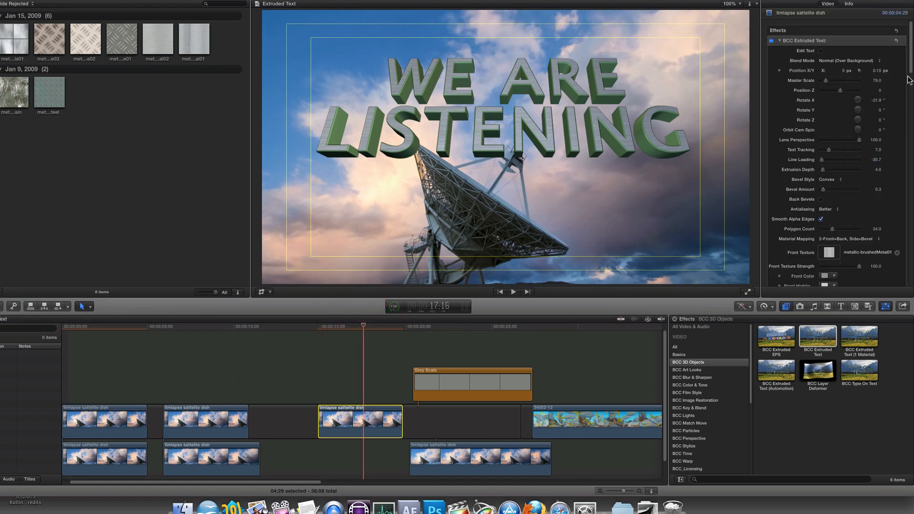
drag(910, 72, 905, 129)
click(830, 113)
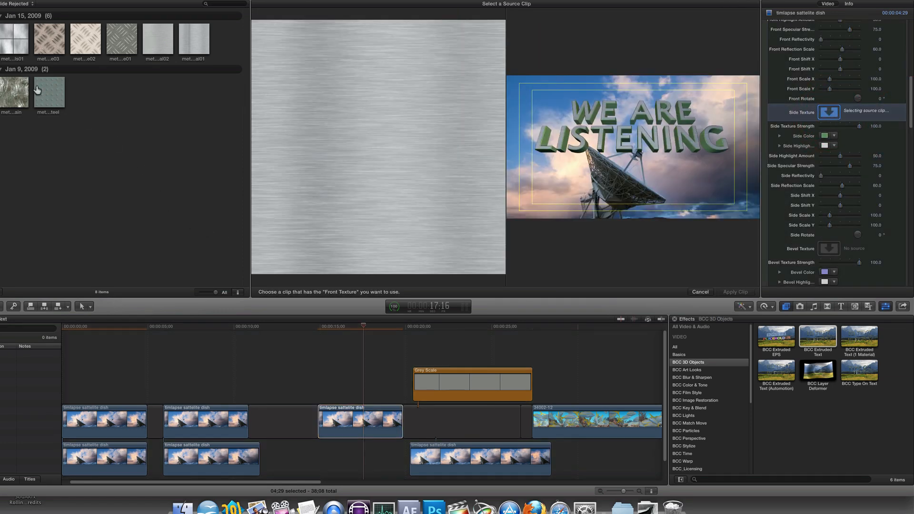
click(51, 94)
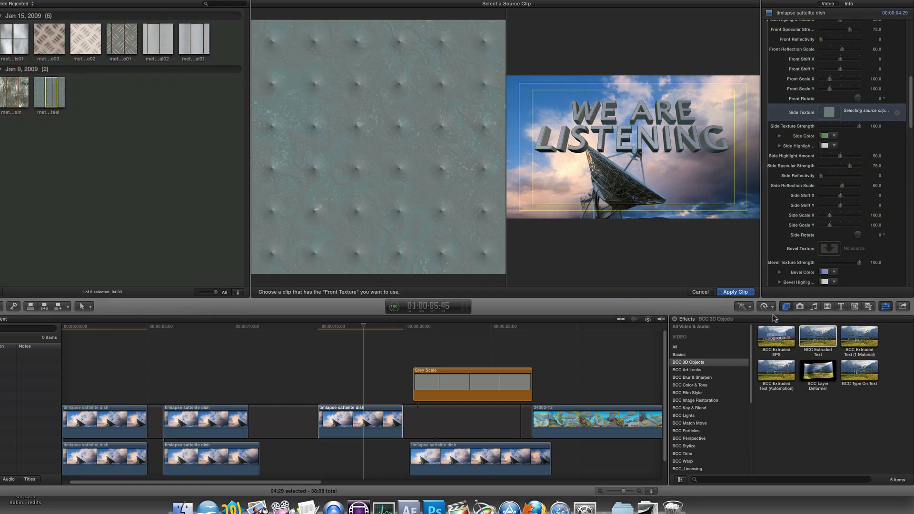
click(735, 293)
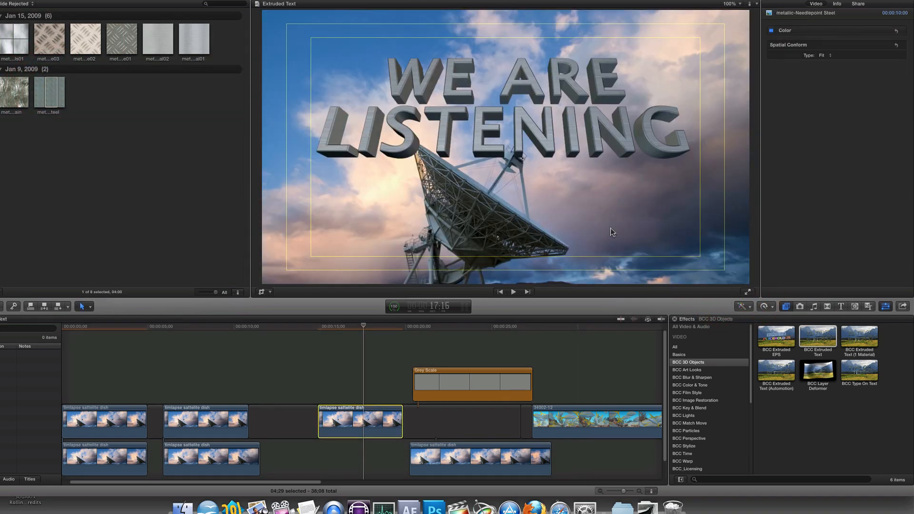
- Turn the title around its Y axis to expose the letter sides, set Side Scale X to 10, and rotate it back to 1.2° on Y
click(431, 388)
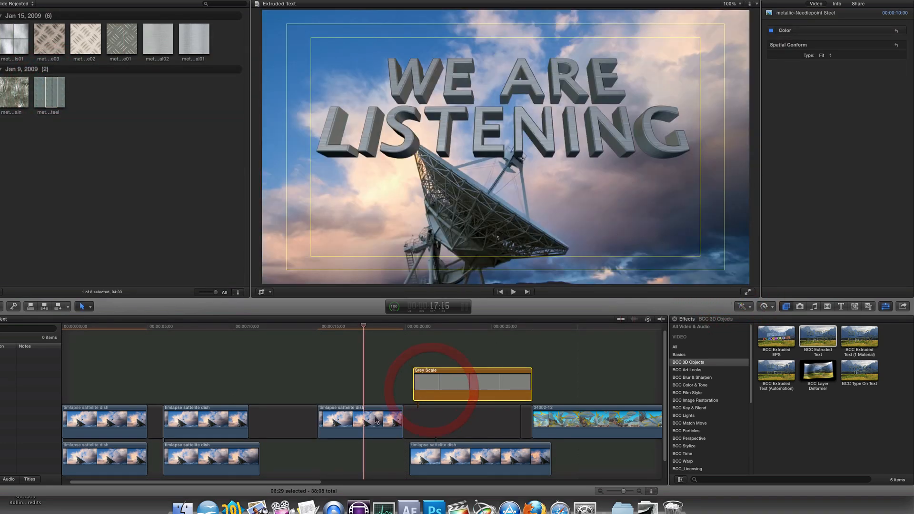
click(360, 423)
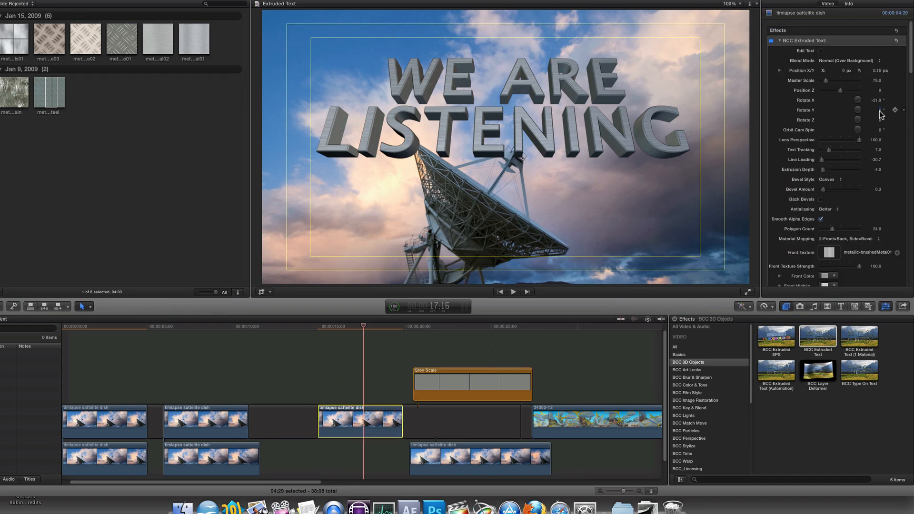
drag(877, 110, 876, 110)
drag(910, 72, 906, 139)
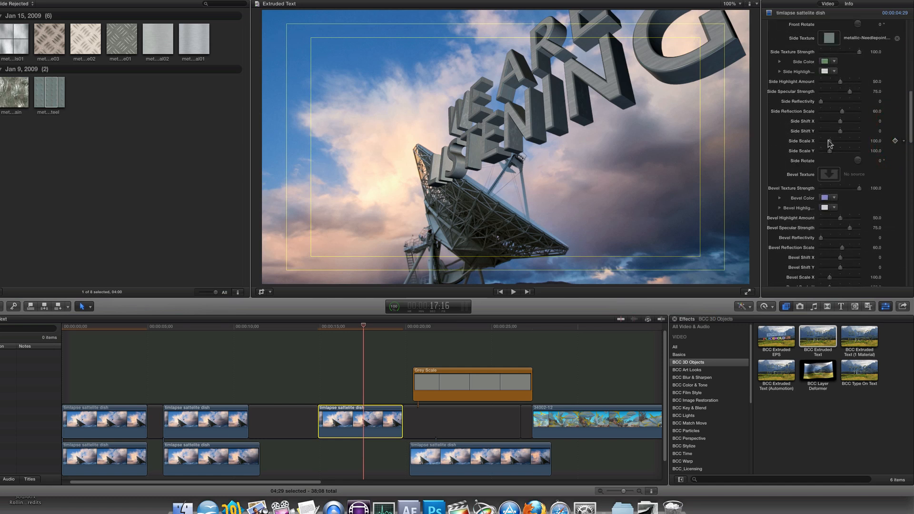
click(824, 141)
drag(824, 142, 821, 151)
drag(912, 110, 910, 79)
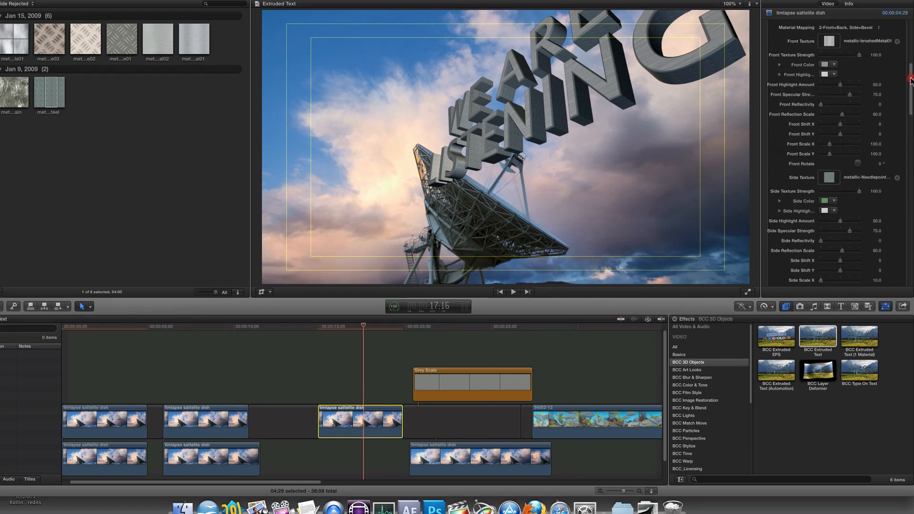
drag(910, 80, 912, 38)
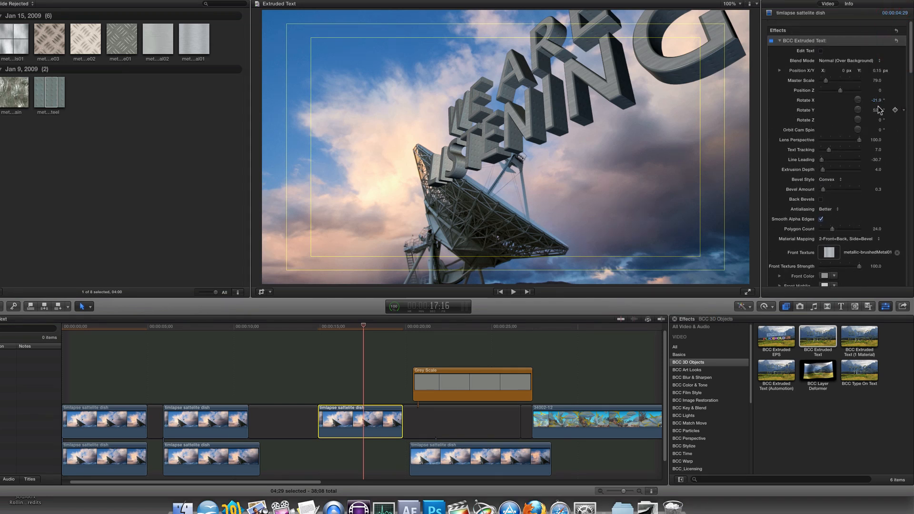
drag(878, 114, 849, 114)
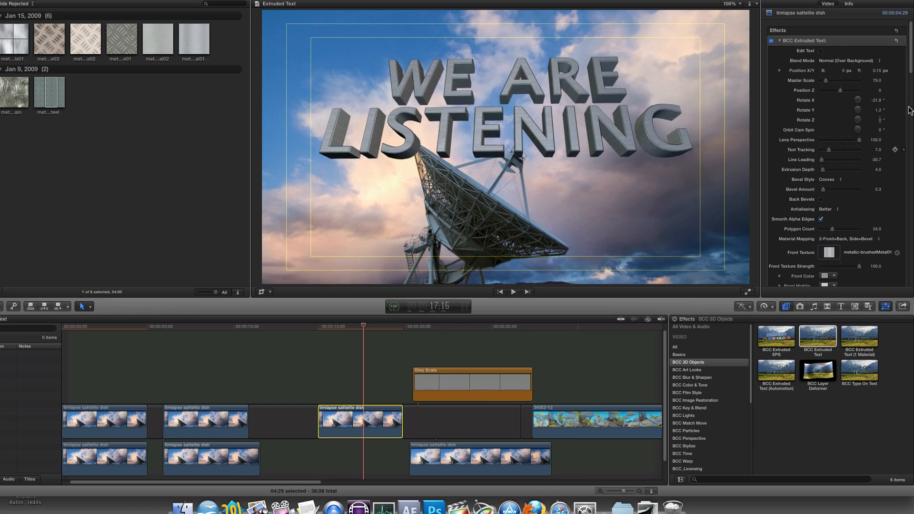
- Set the extruded text's Front Highlight Amount to 71 and Front Reflectivity to 33, and adjust Rotate Y to -0.1°
drag(910, 72, 907, 110)
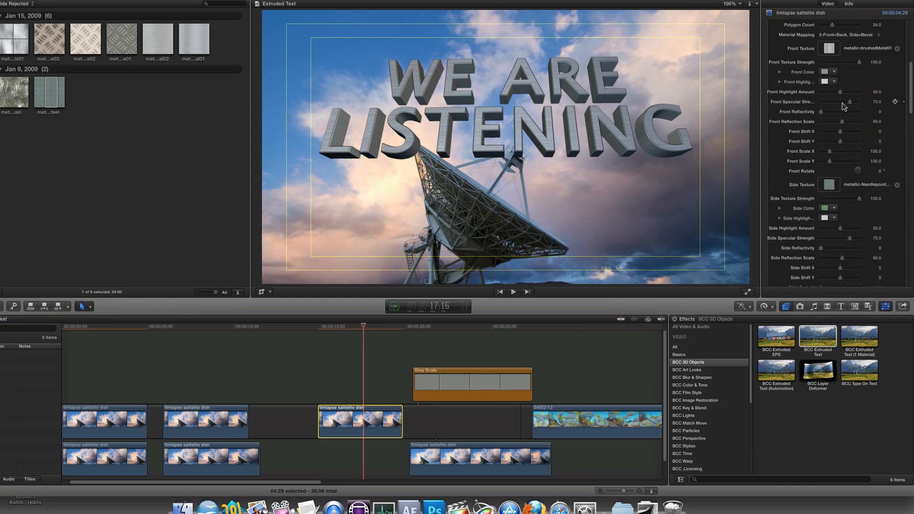
drag(839, 92, 848, 93)
drag(822, 113, 837, 116)
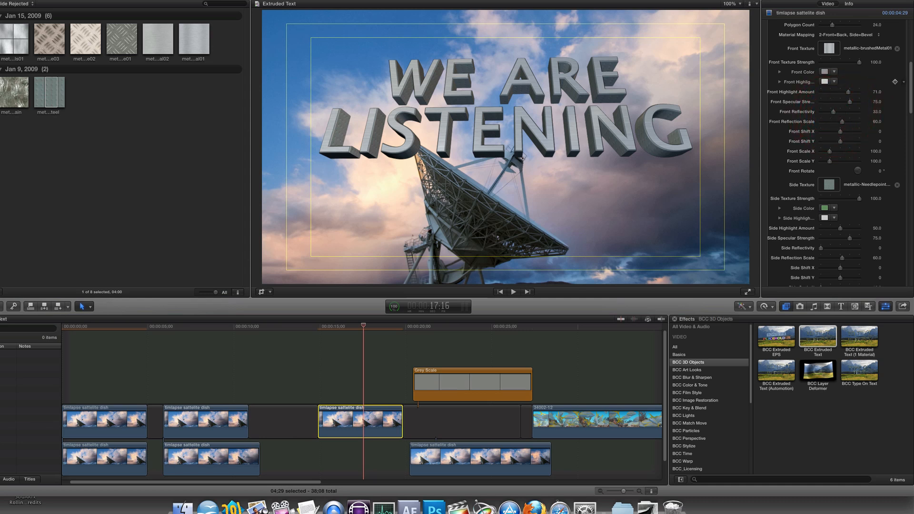
scroll(907, 83, up, 6)
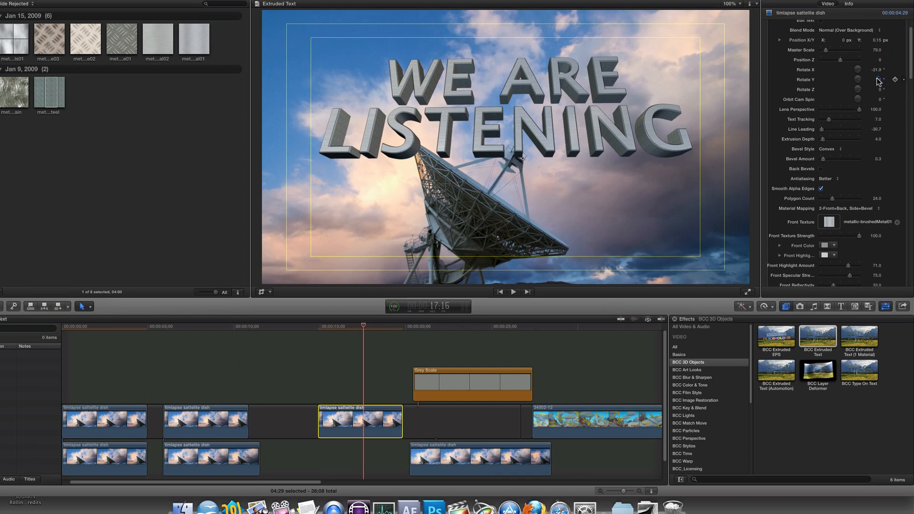
drag(878, 79, 877, 79)
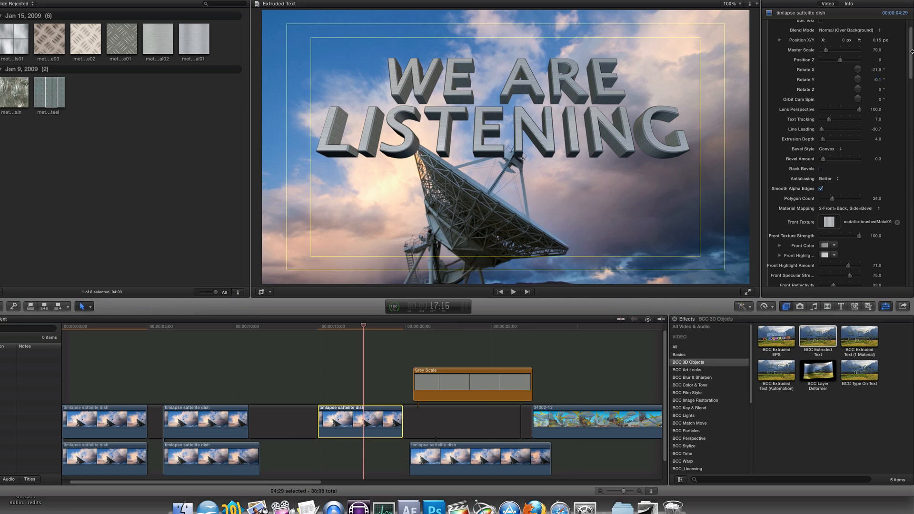
- Set the extruded text's Blend Mode to Hard Light
scroll(871, 58, up, 3)
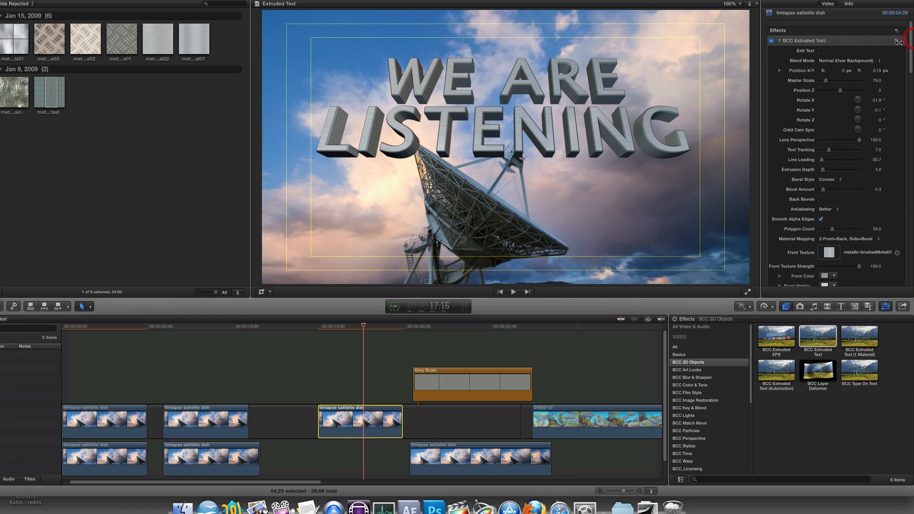
click(840, 61)
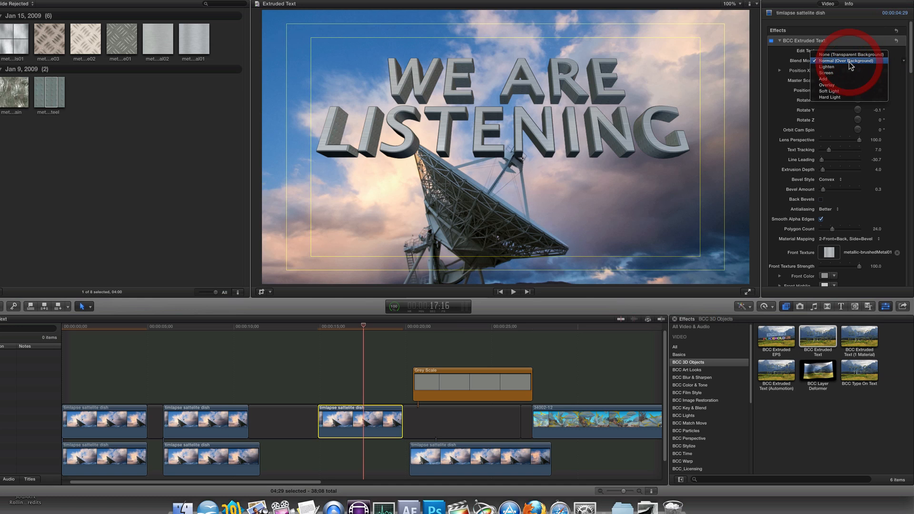
click(852, 97)
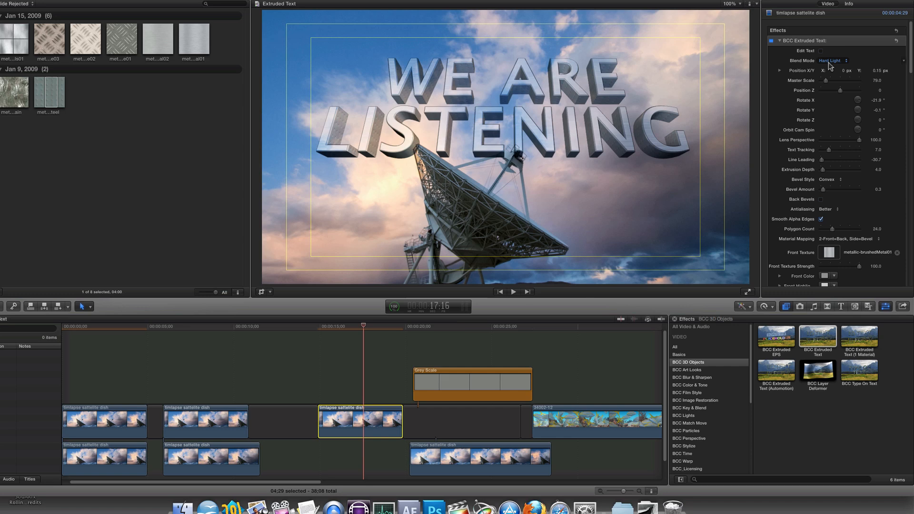
- Preview the earlier satellite dish title clip around 8:15 for comparison and return the playhead to 17:23
drag(186, 326, 206, 347)
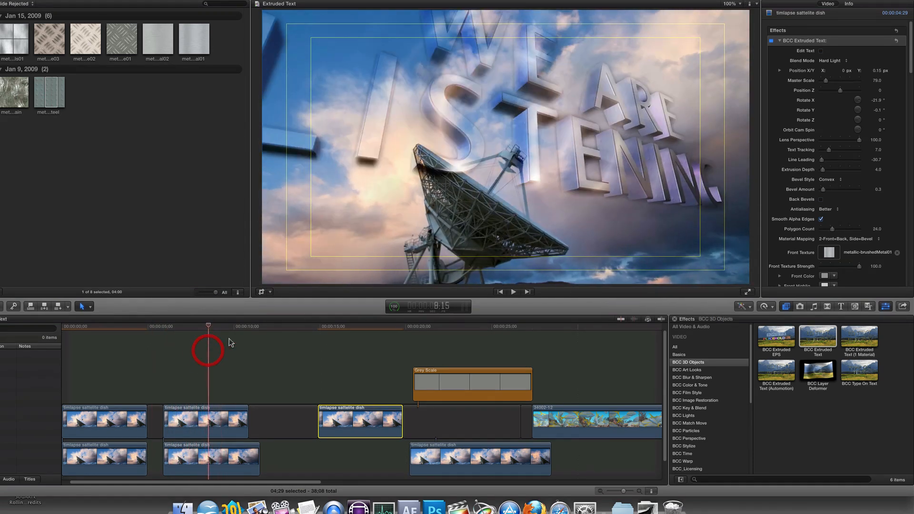
click(358, 327)
drag(359, 327, 367, 326)
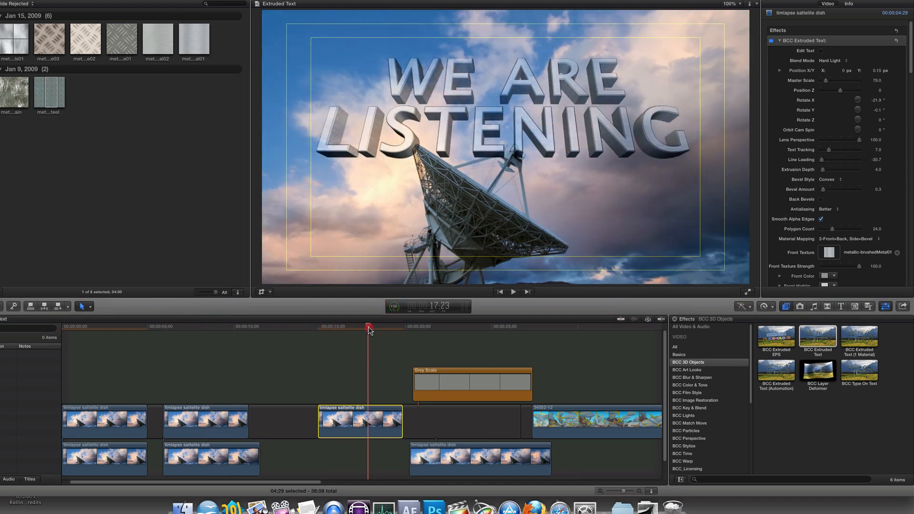
- Apply the BCC Light Rays effect to the title clip and move its light source up and left to about X -0.07, Y 0.08
click(779, 42)
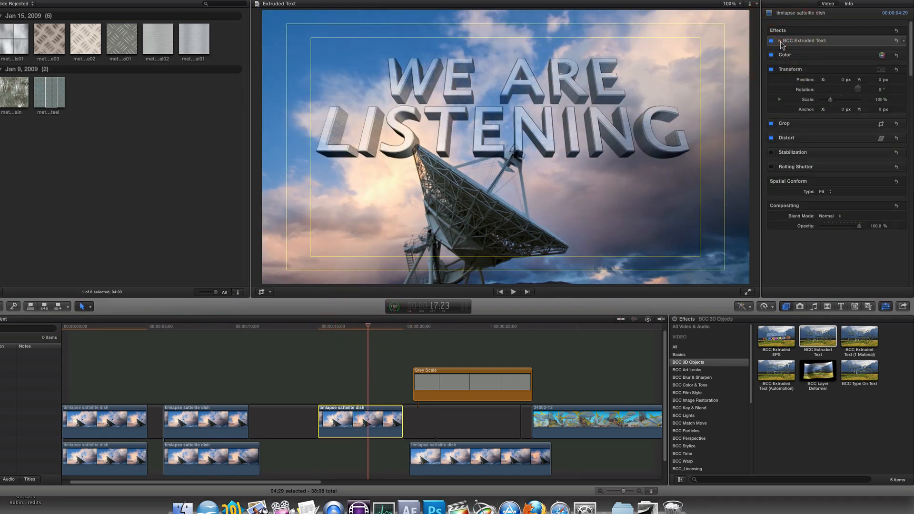
click(691, 417)
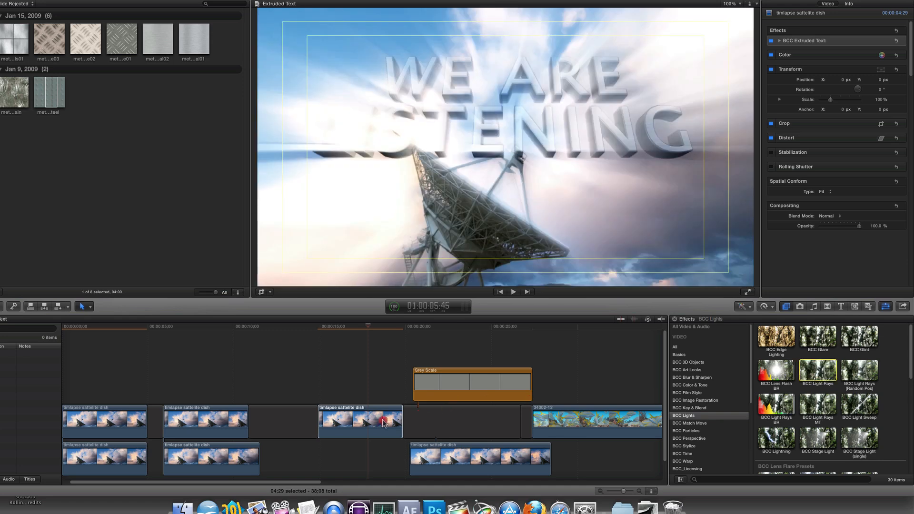
drag(818, 370, 367, 422)
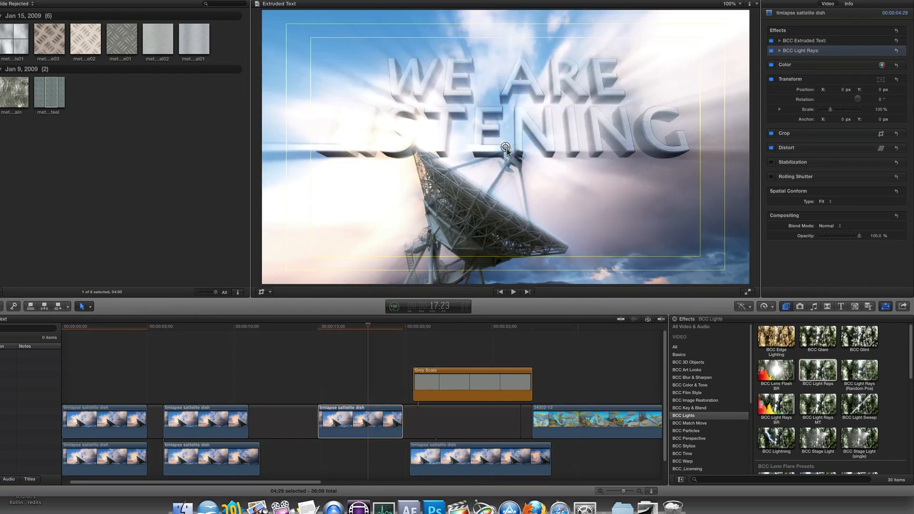
drag(506, 147, 487, 126)
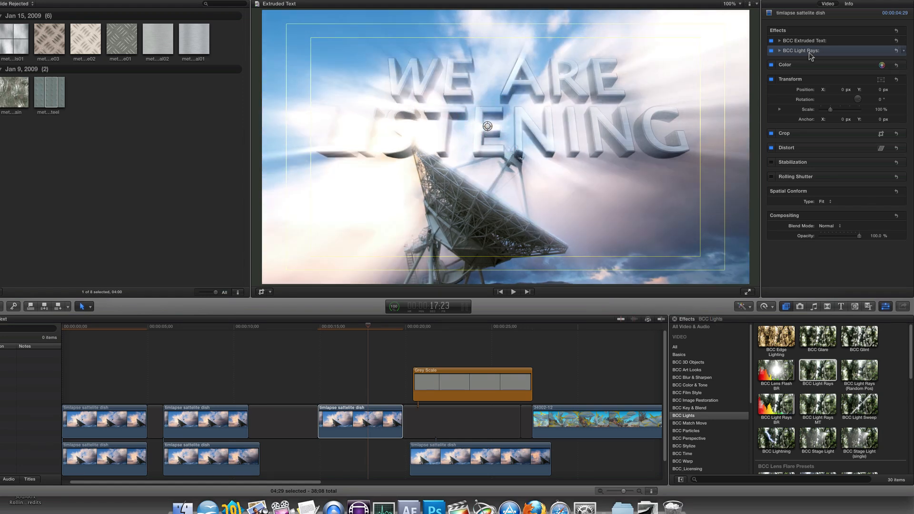
- Set the extruded text's Blend Mode to None (Transparent Background) and move the lower satellite dish clip directly beneath the title clip
click(797, 42)
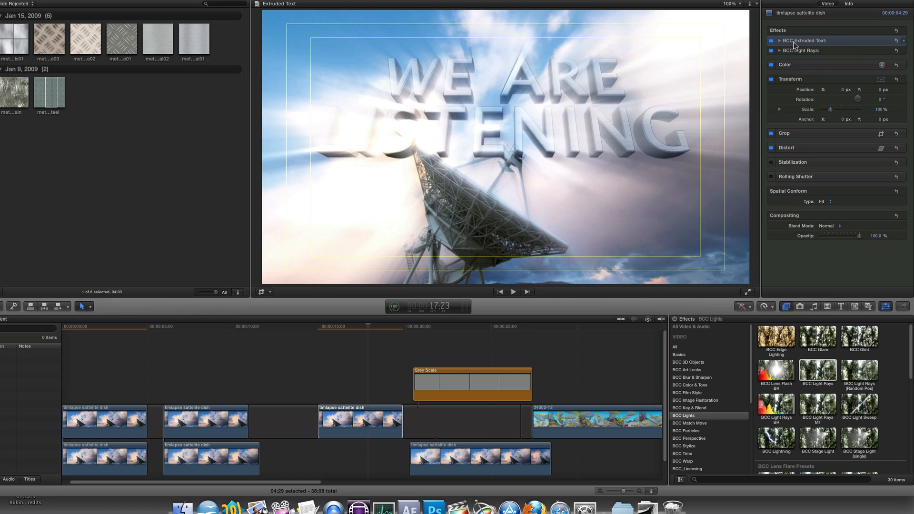
click(779, 41)
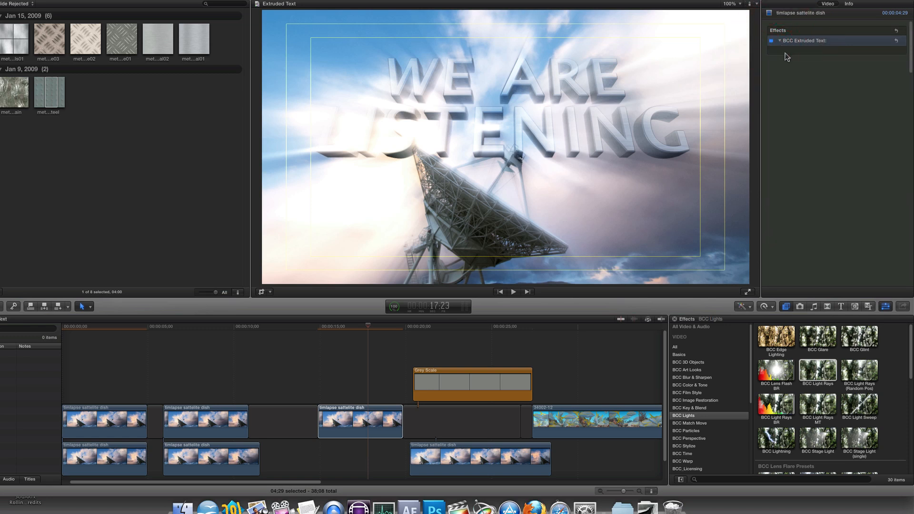
click(830, 60)
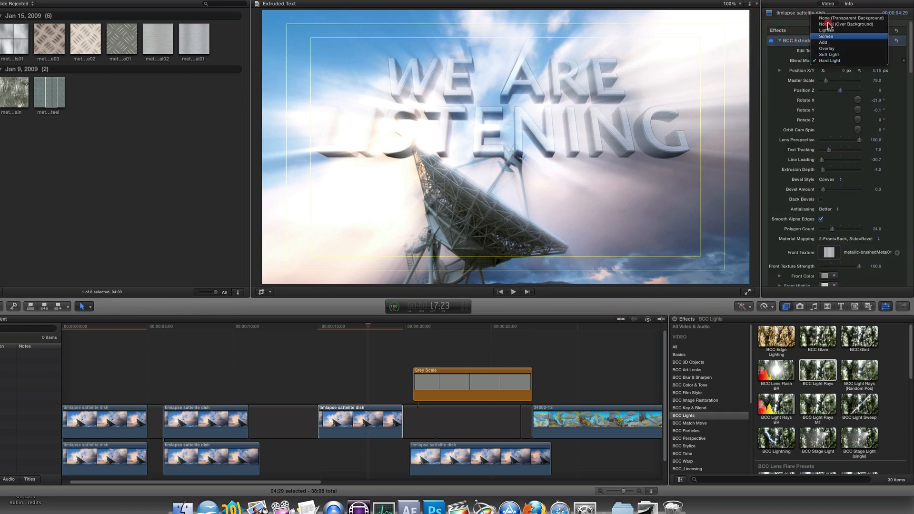
click(828, 20)
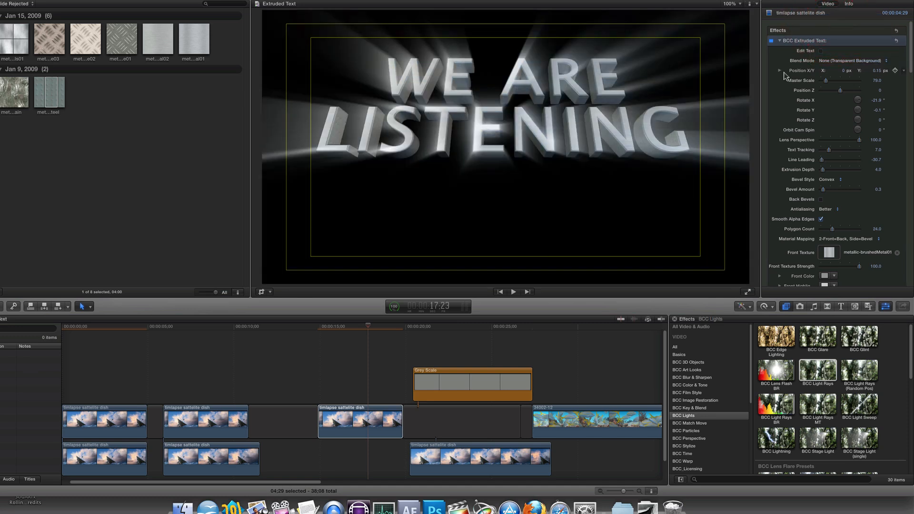
click(780, 41)
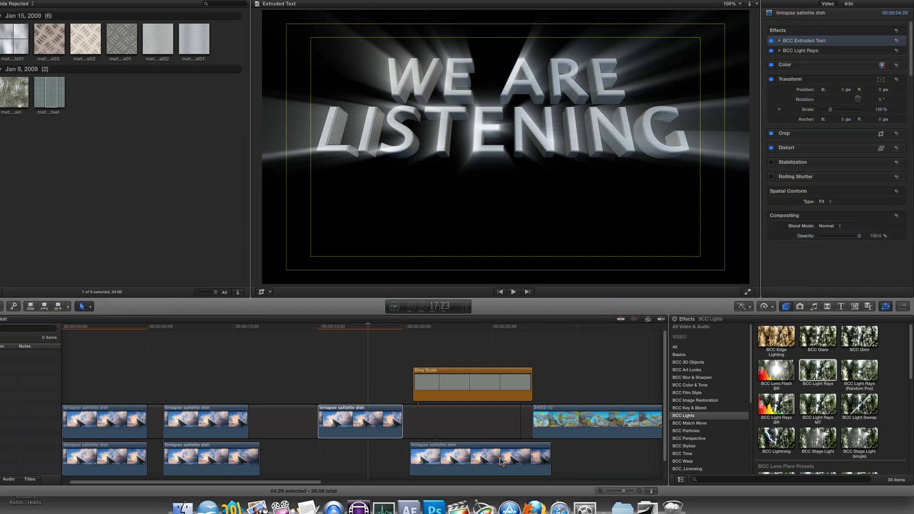
drag(500, 460, 407, 464)
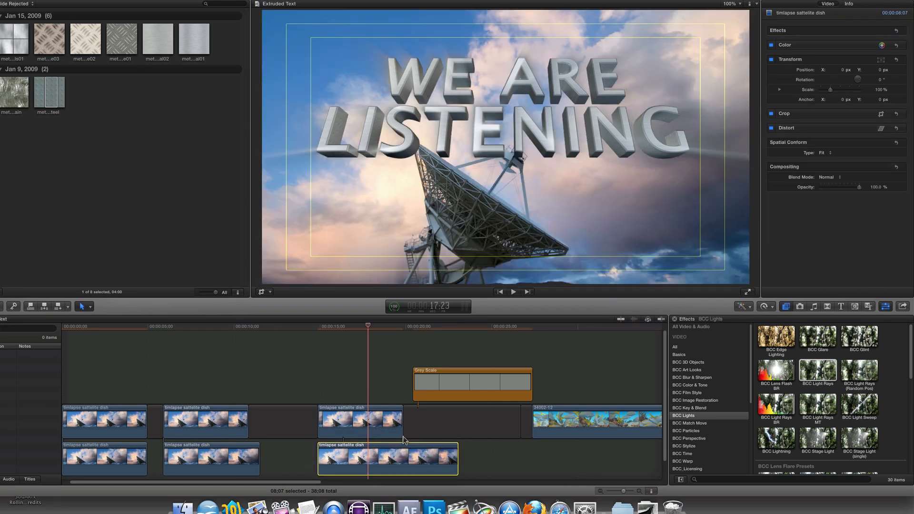
- Raise the title clip's BCC Light Rays settings to a Rays Intensity of 406.86 and a Rays Length of 64.22
click(364, 412)
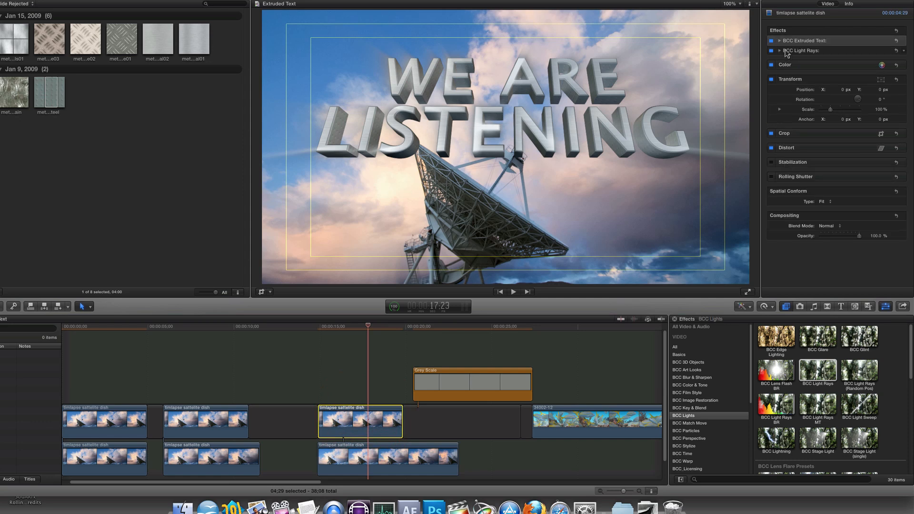
click(779, 51)
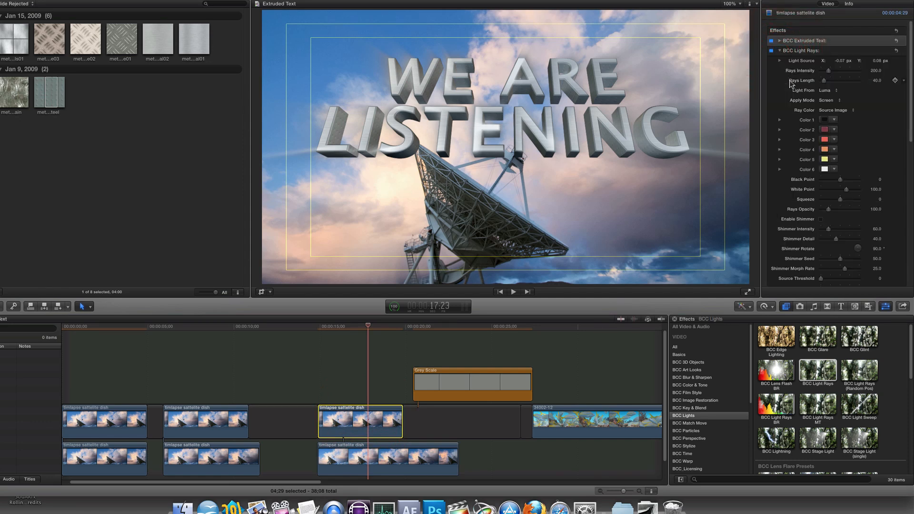
mouse_move(832, 71)
mouse_down()
mouse_move(842, 73)
mouse_move(832, 81)
mouse_up()
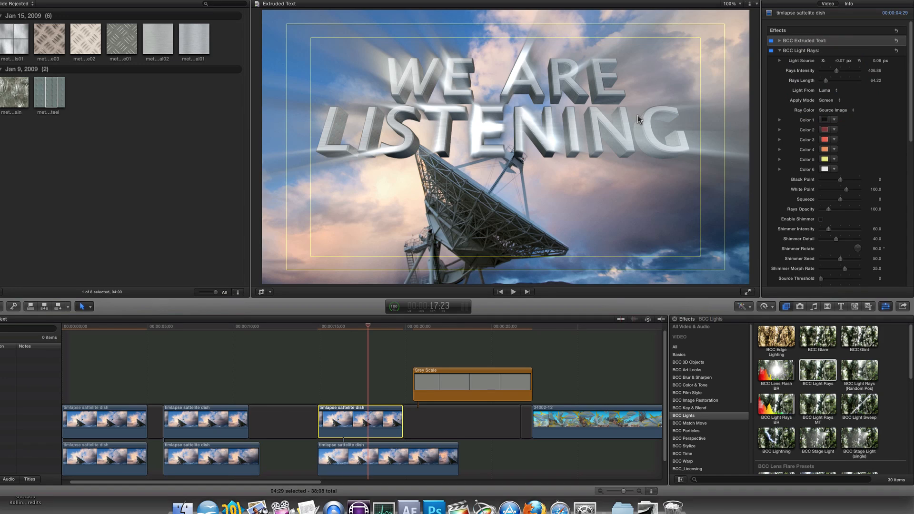
- Disable the BCC Light Rays effect on the title clip and keep that clip selected
click(771, 50)
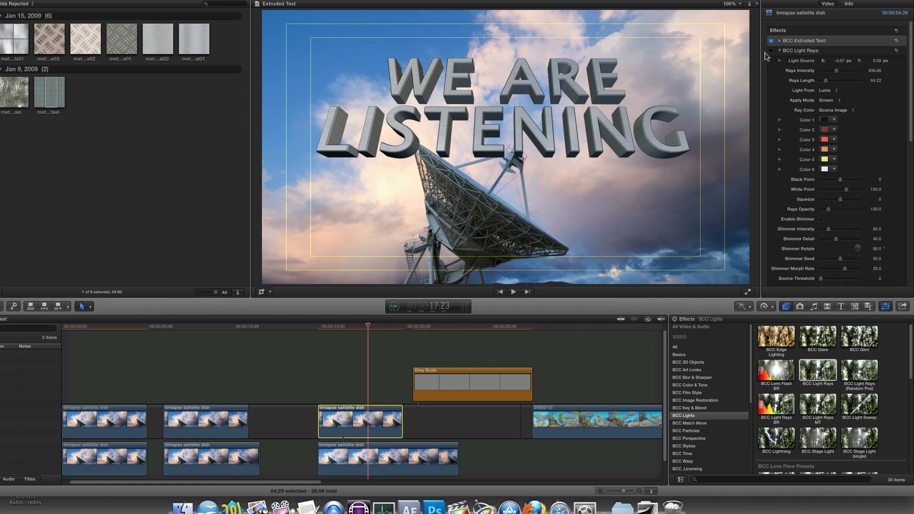
click(369, 420)
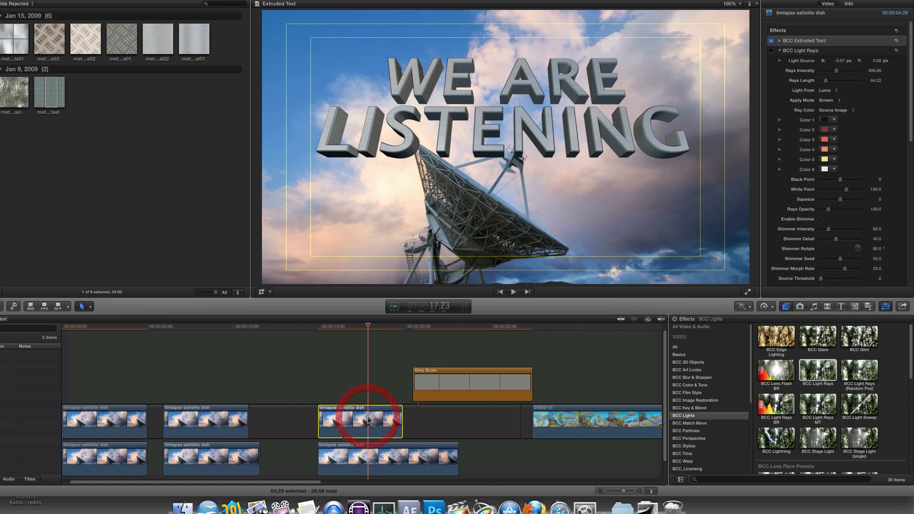
- Set the selected title clip's compositing Blend Mode to Hard Light
drag(912, 66, 904, 174)
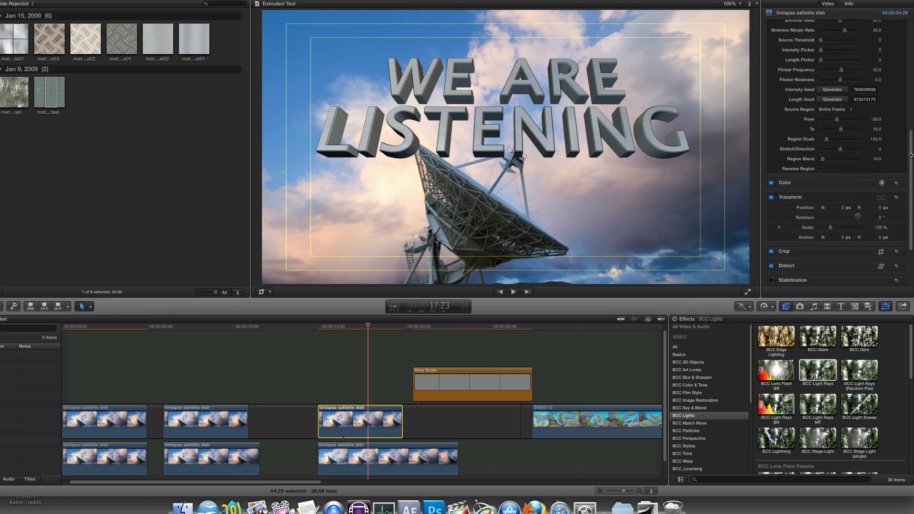
drag(911, 158, 909, 182)
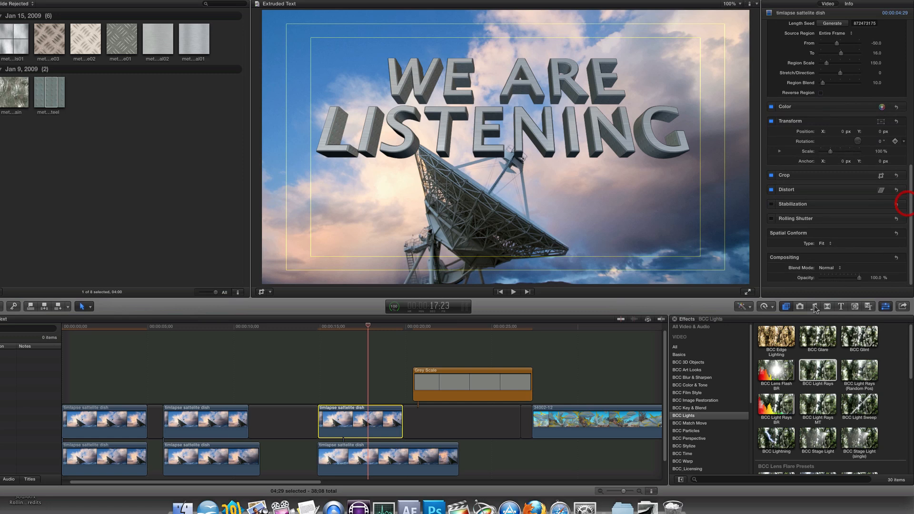
click(827, 268)
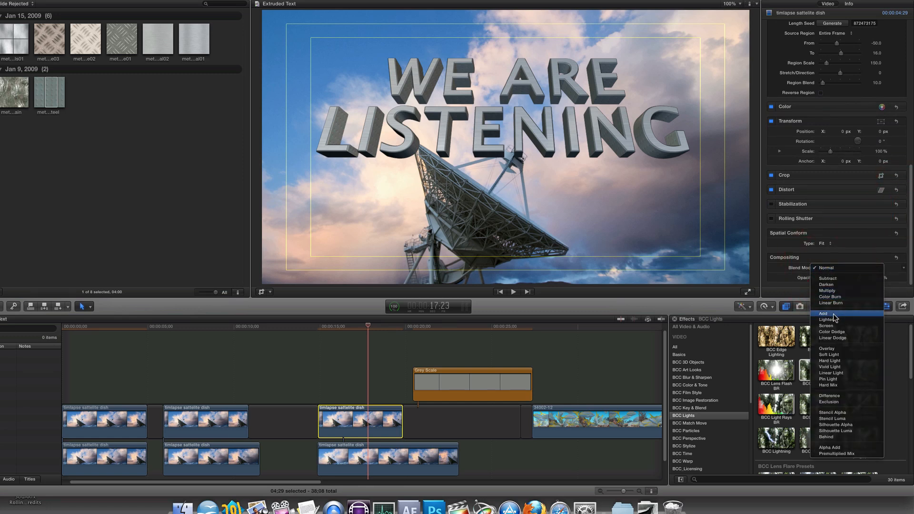
click(843, 361)
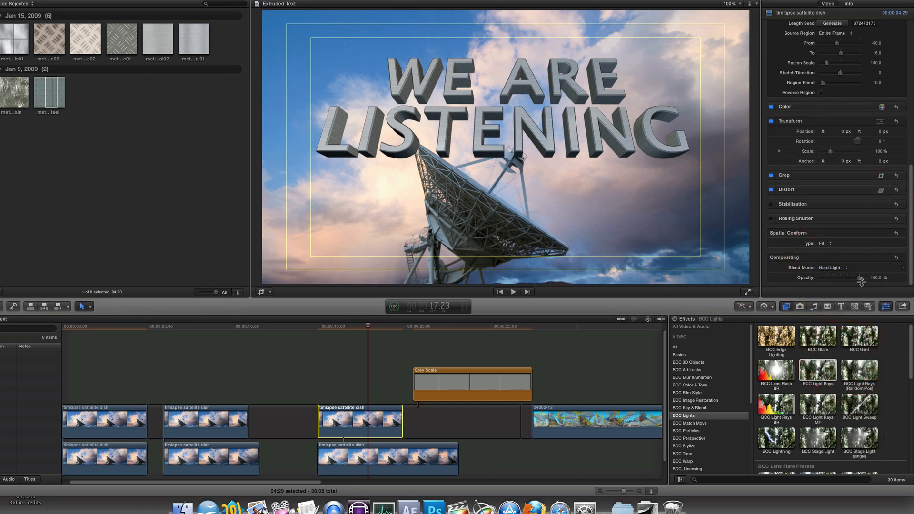
- Enable the extruded text's drop shadow with Shadow Distance 80, Shadow Softness 26 and Shadow Opacity about 85%
drag(910, 169, 912, 2)
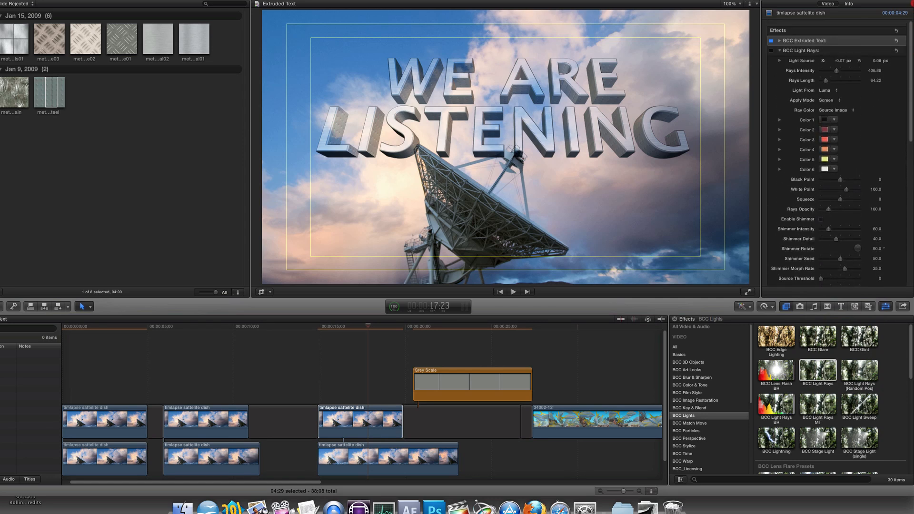
click(771, 51)
click(779, 41)
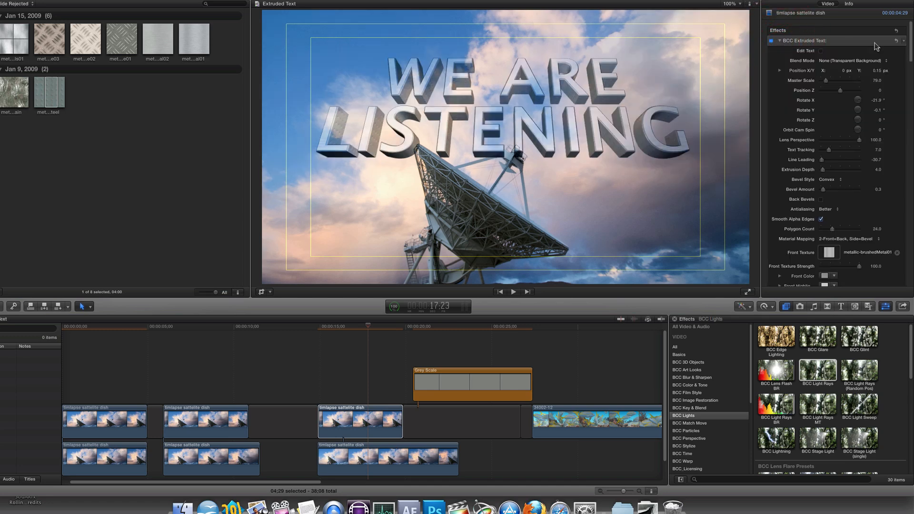
drag(911, 47, 900, 199)
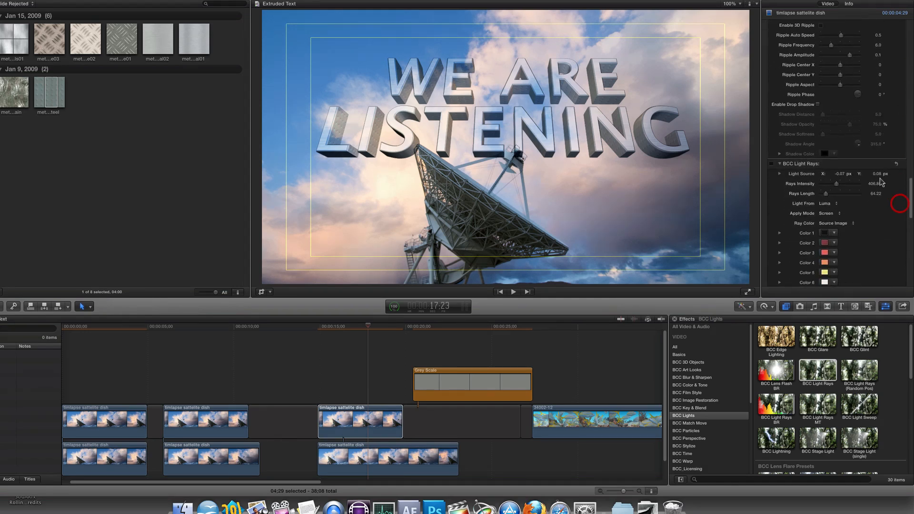
click(818, 104)
click(851, 114)
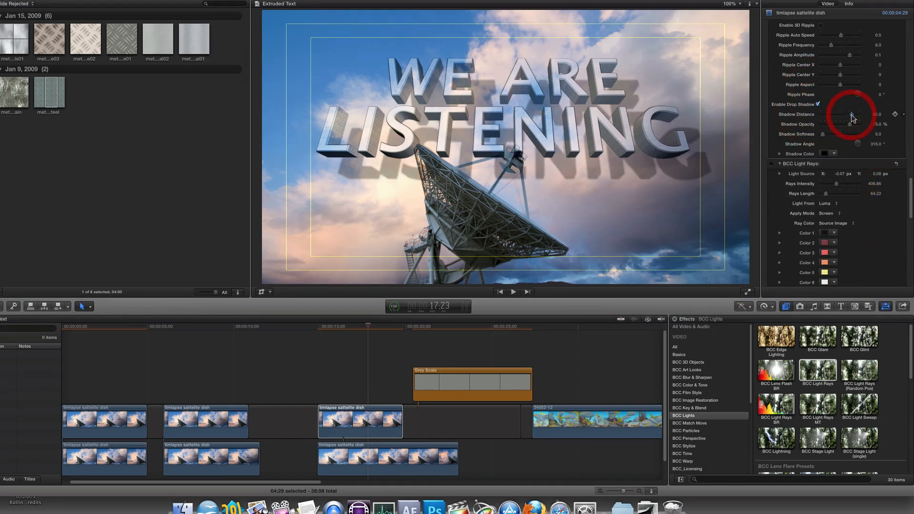
click(831, 135)
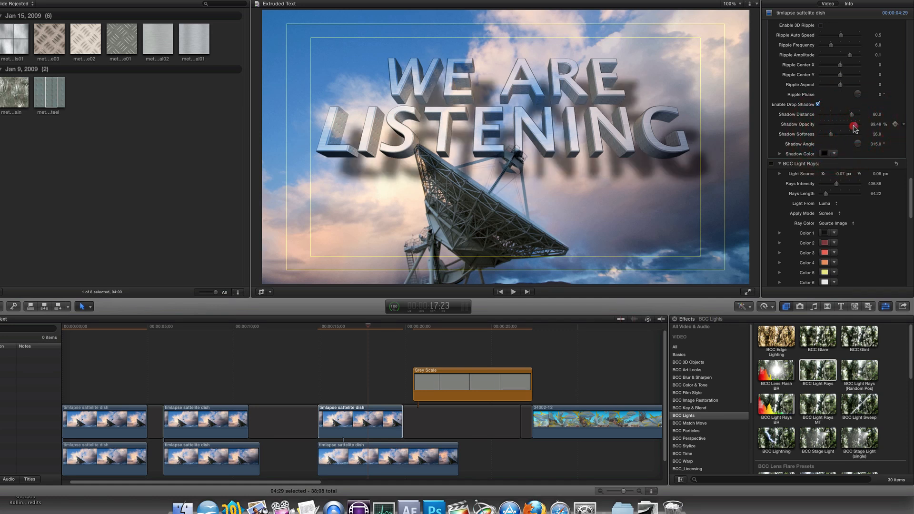
drag(853, 127, 852, 128)
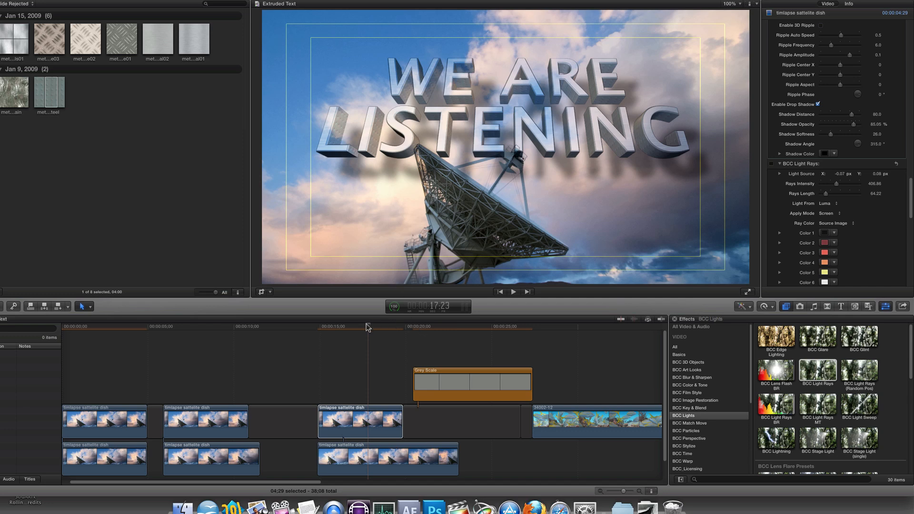
- Scrub through the "BCC8 FINAL CUT PRO" title section and return to the shadowed title at about 16:05
click(341, 326)
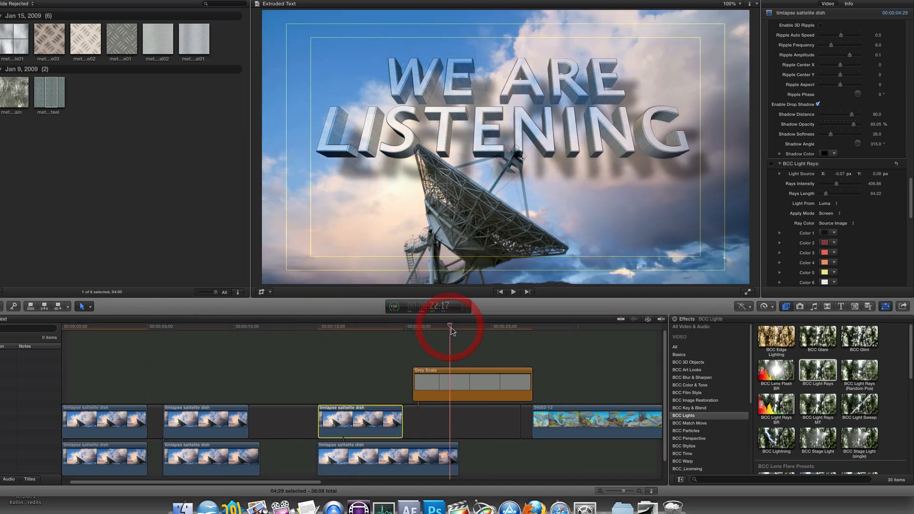
drag(450, 327, 473, 327)
click(448, 327)
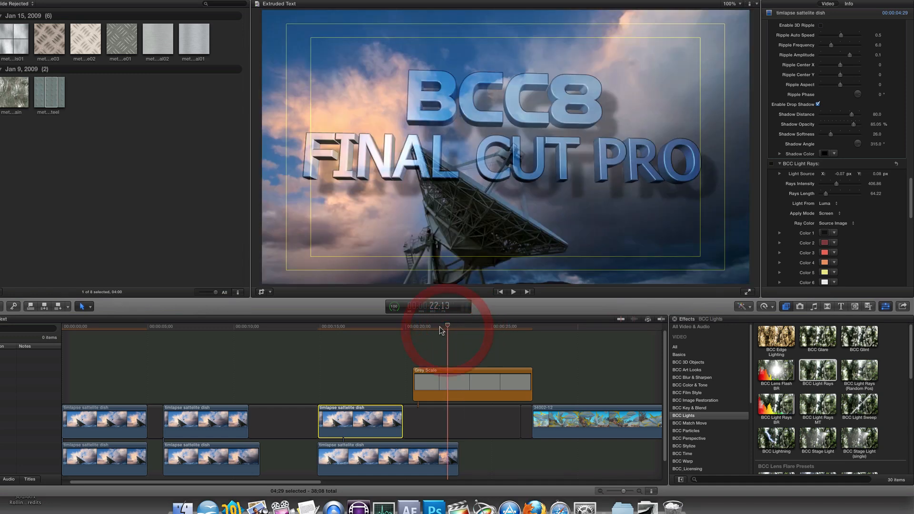
click(425, 327)
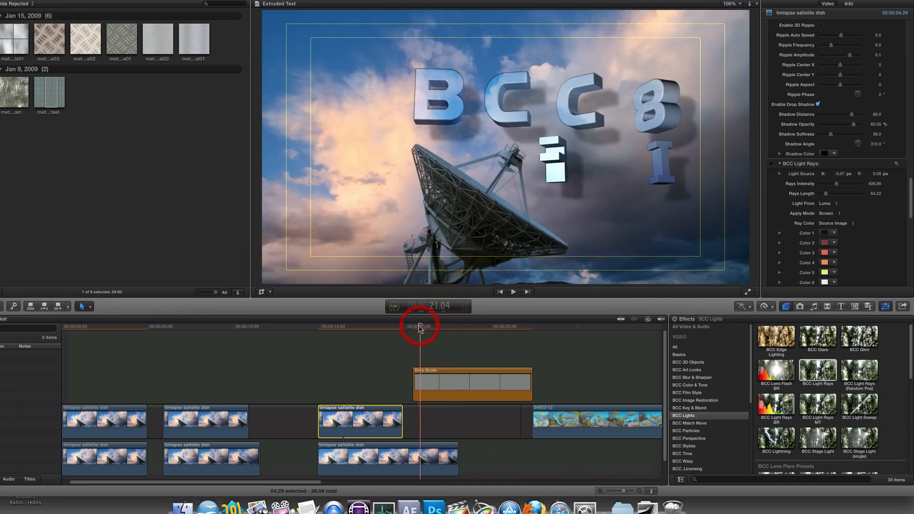
drag(419, 327, 430, 330)
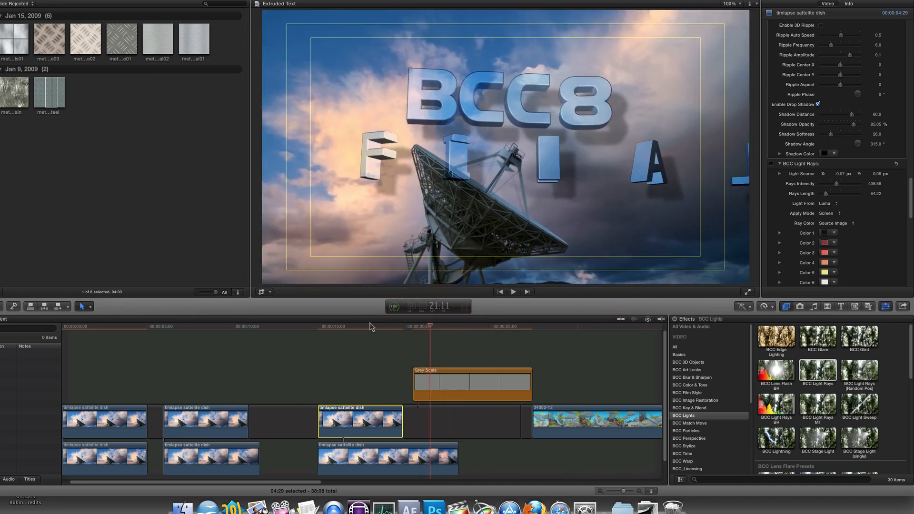
drag(356, 325, 340, 326)
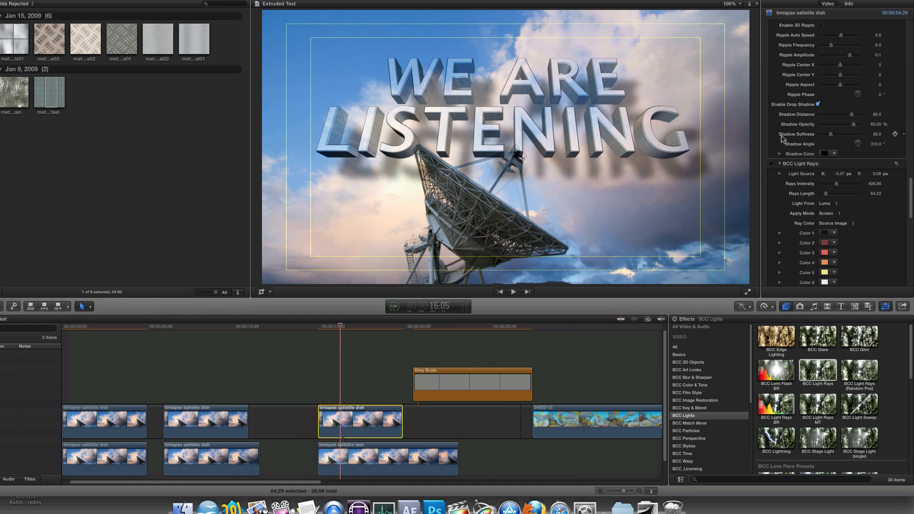
- Play back the animated "WE ARE LISTENING" section from around 7 seconds and select its upper title clip
click(185, 328)
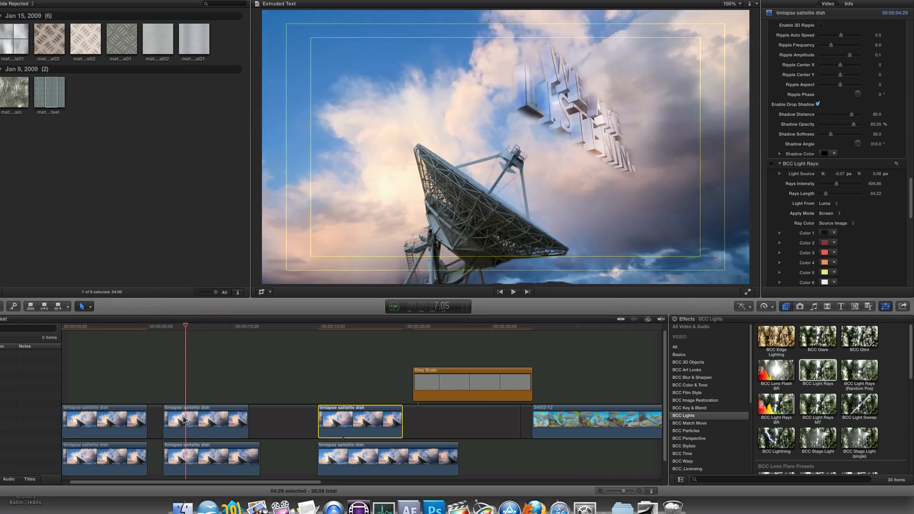
click(194, 458)
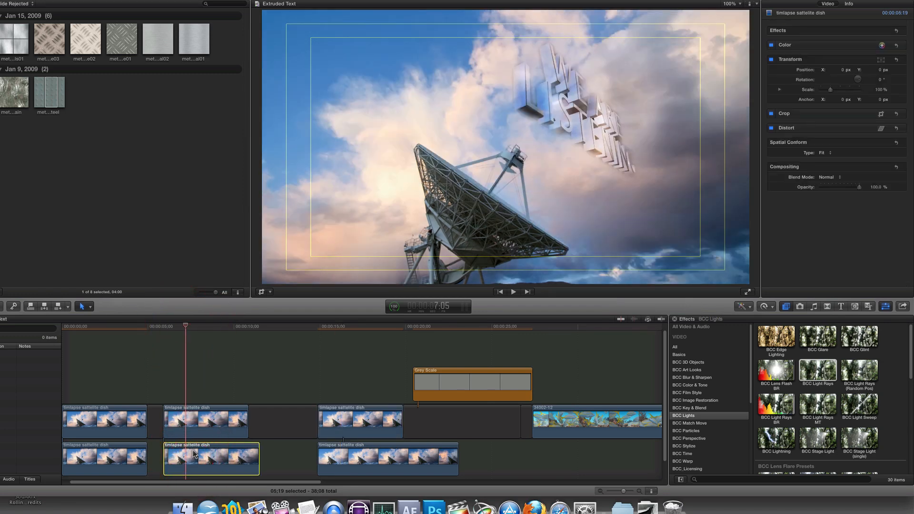
key(space)
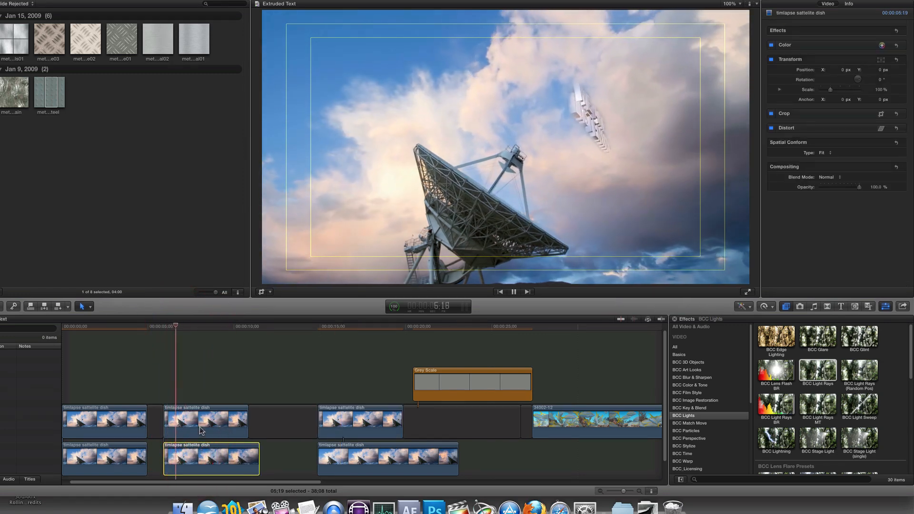
click(202, 428)
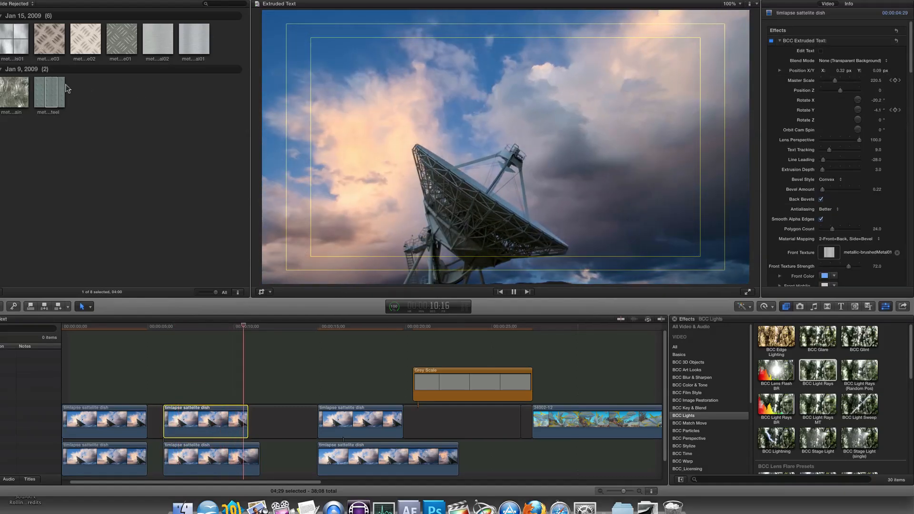
- Compare the animated title clip's compositing Blend Mode by switching it to Normal and back to Hard Light
click(780, 41)
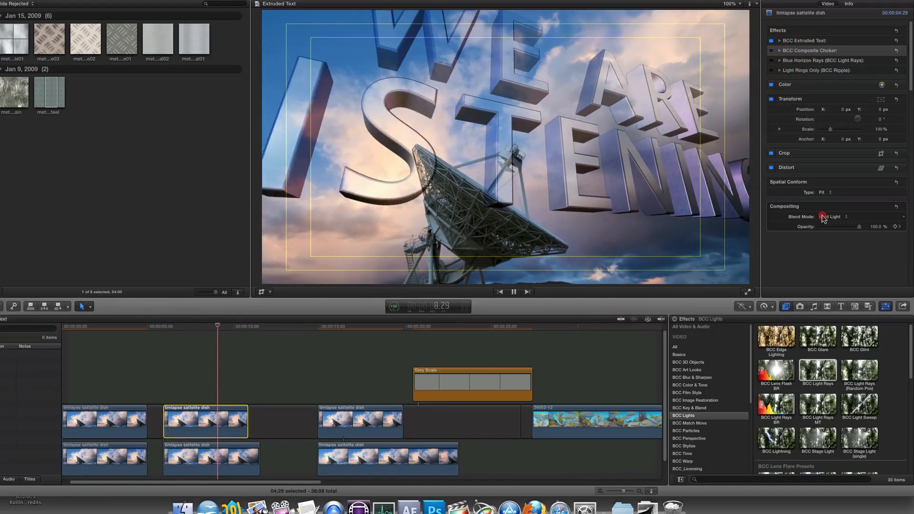
click(828, 216)
click(827, 125)
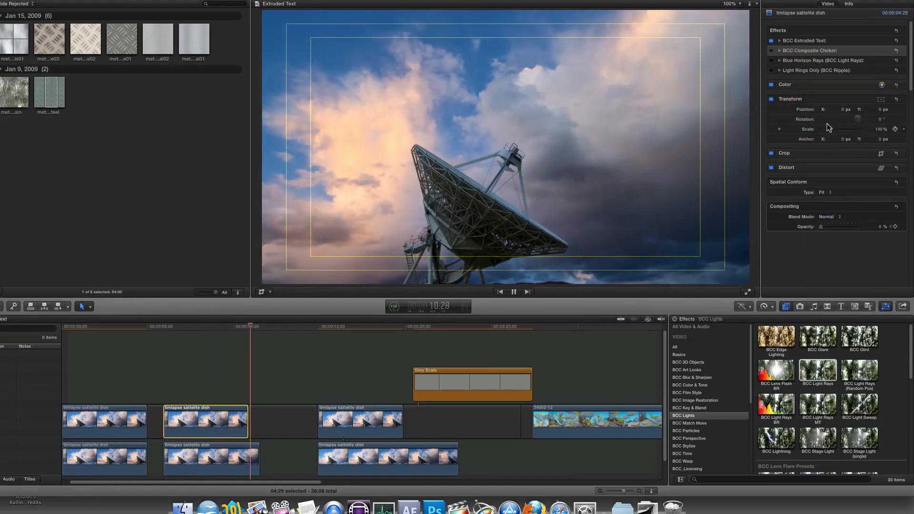
click(827, 217)
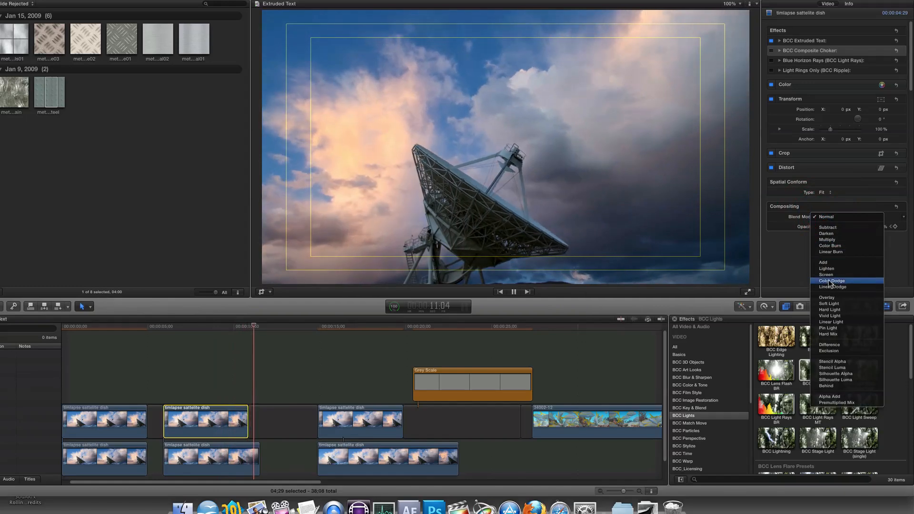
click(829, 310)
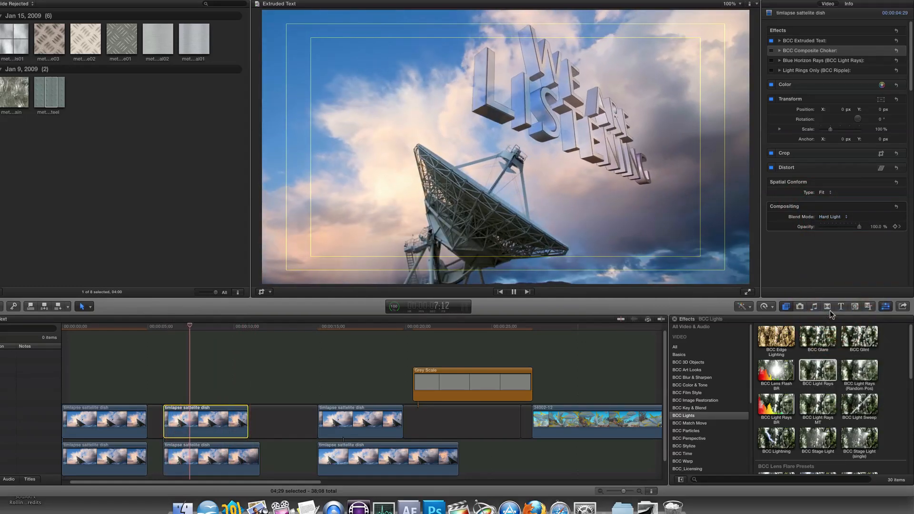
- Enable the BCC Composite Choker, Blue Horizon Rays and Light Rings Only effects on the animated title clip
click(771, 51)
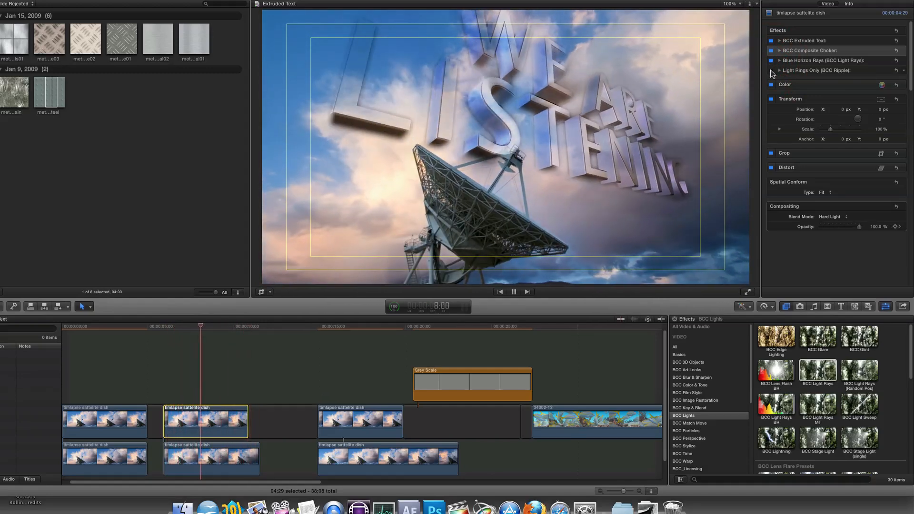
click(771, 70)
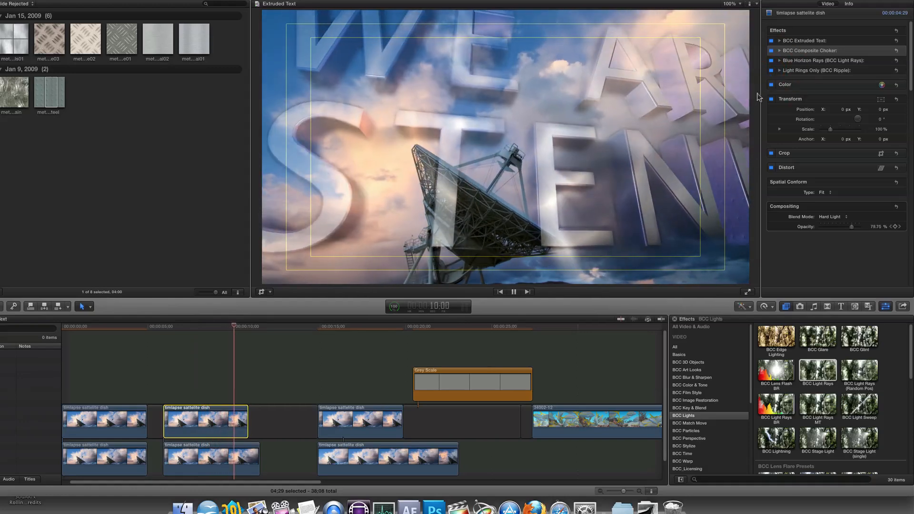